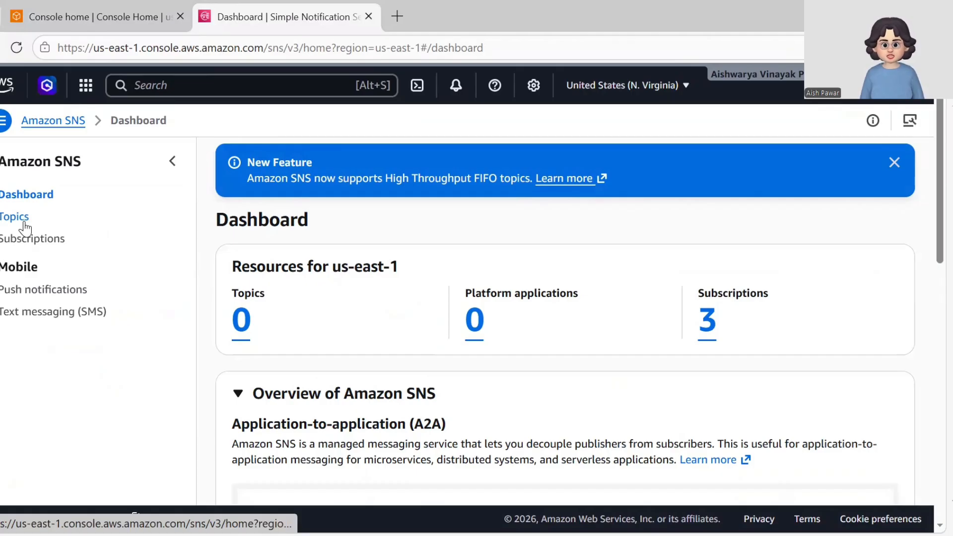
From the SNS Topics list, create a Standard topic called weather-alert
click(13, 223)
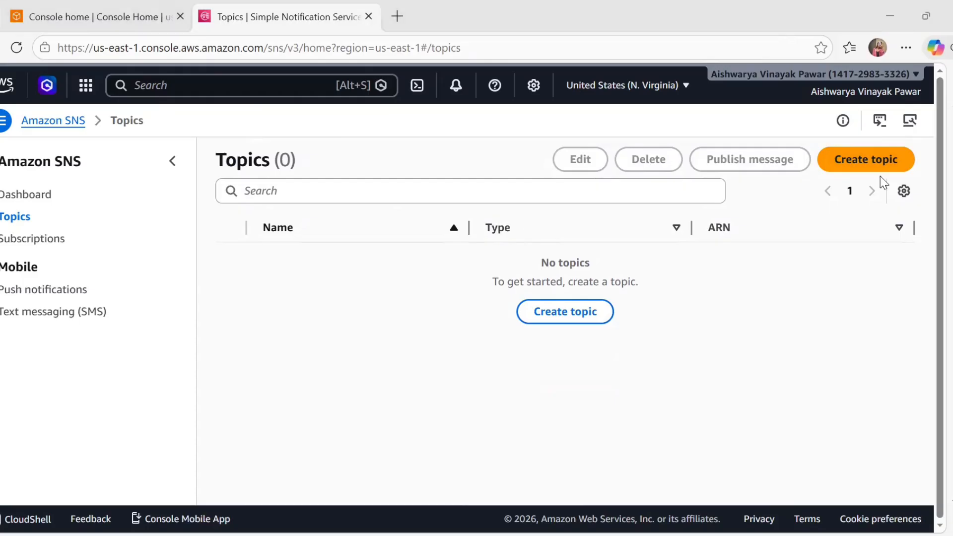
click(864, 166)
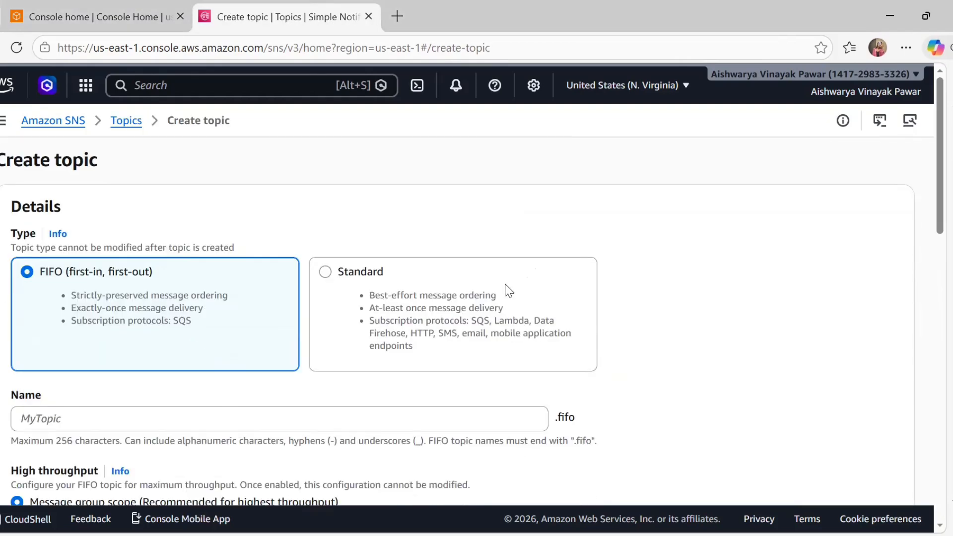
click(505, 284)
click(88, 425)
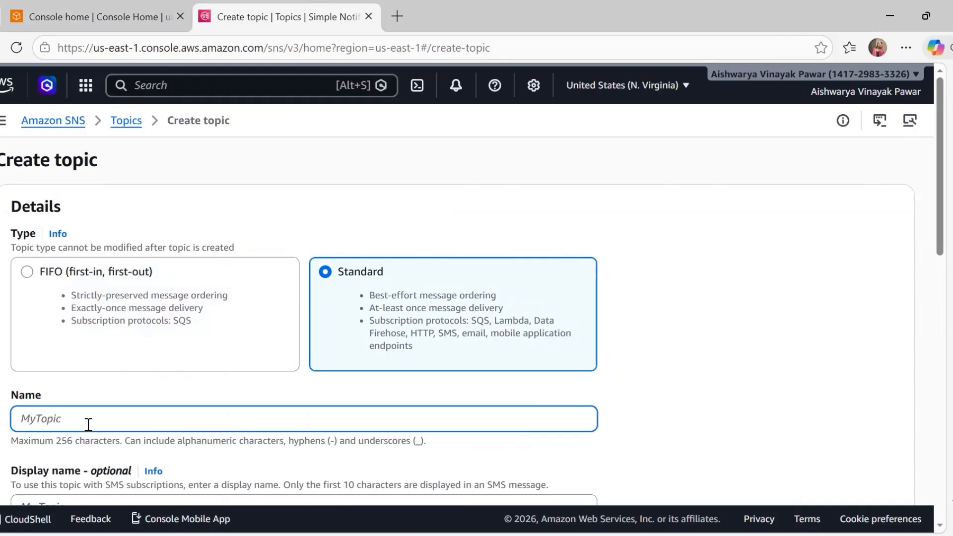
text(weather-alert)
scroll(88, 424, down, 5)
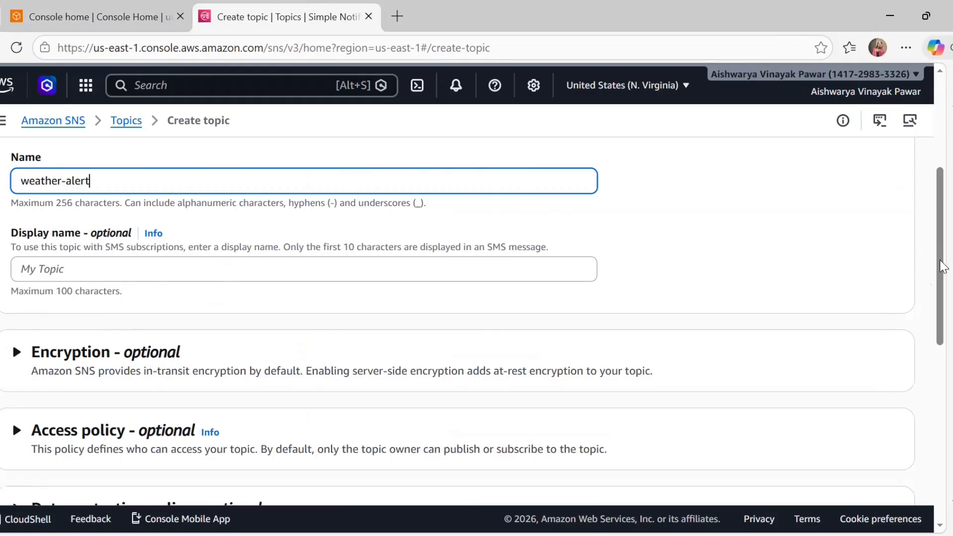
drag(941, 262, 938, 392)
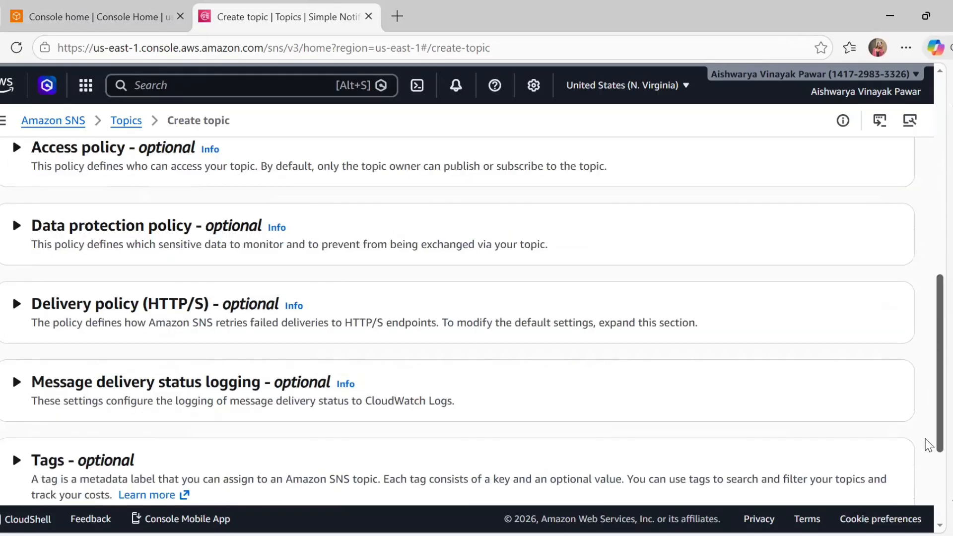
scroll(914, 449, down, 3)
click(872, 466)
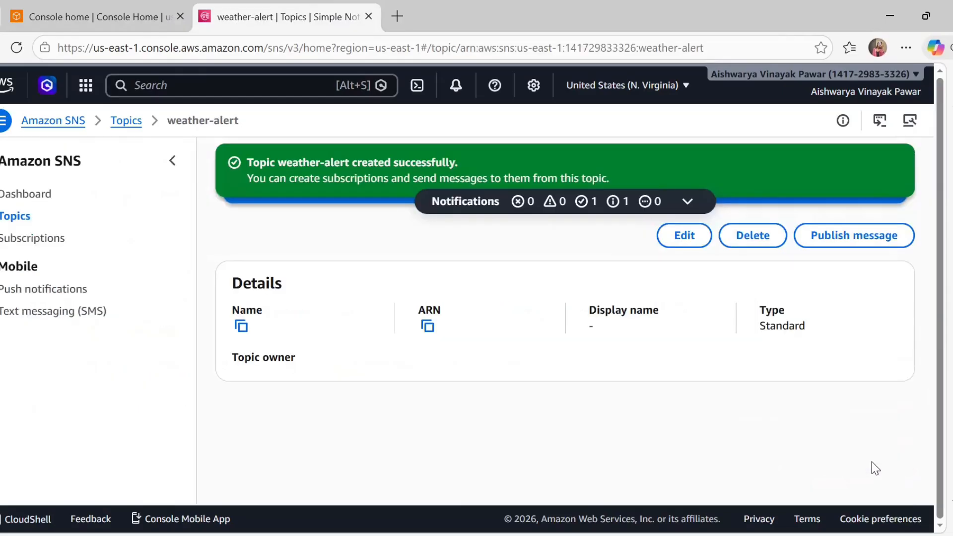
scroll(876, 468, down, 3)
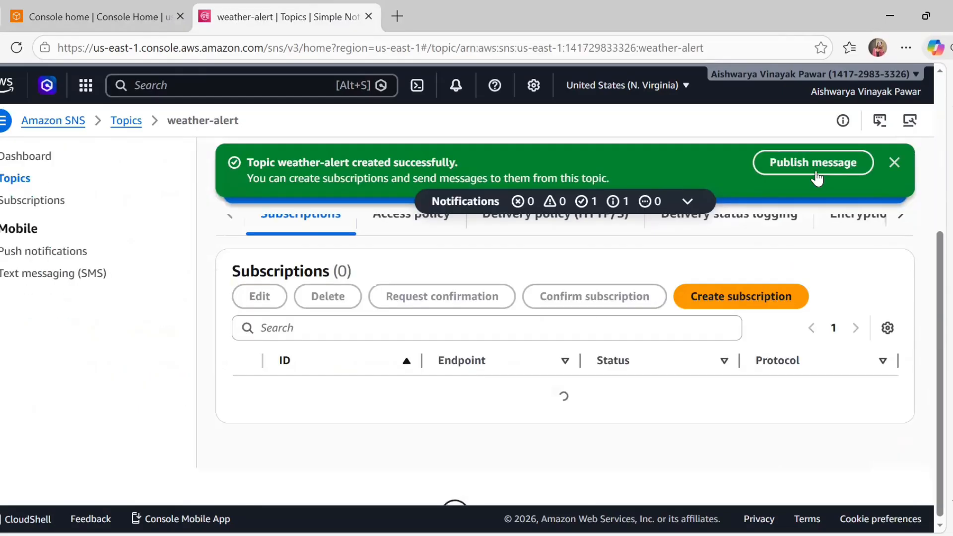
Dismiss the topic notices and start a new subscription targeting weather-alert
click(894, 163)
click(893, 162)
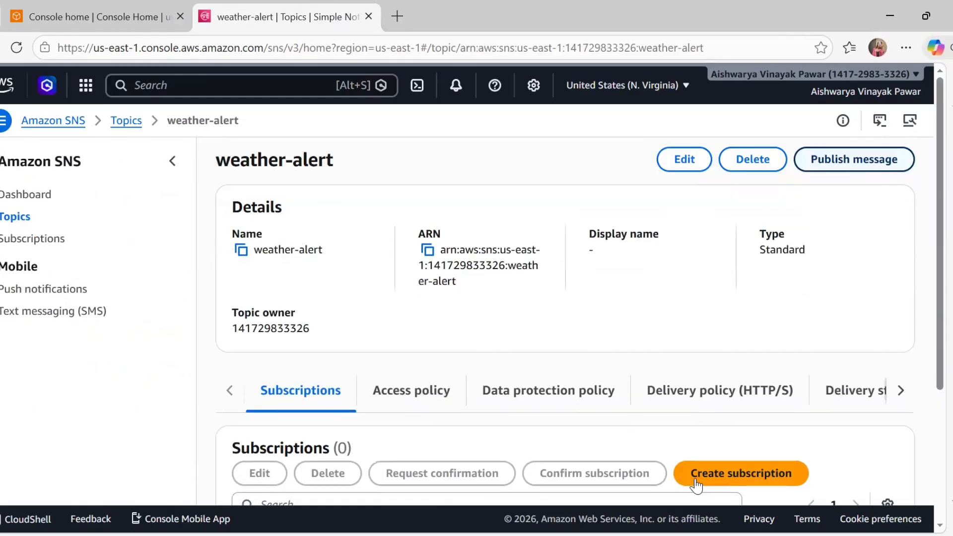
click(730, 481)
scroll(730, 482, down, 3)
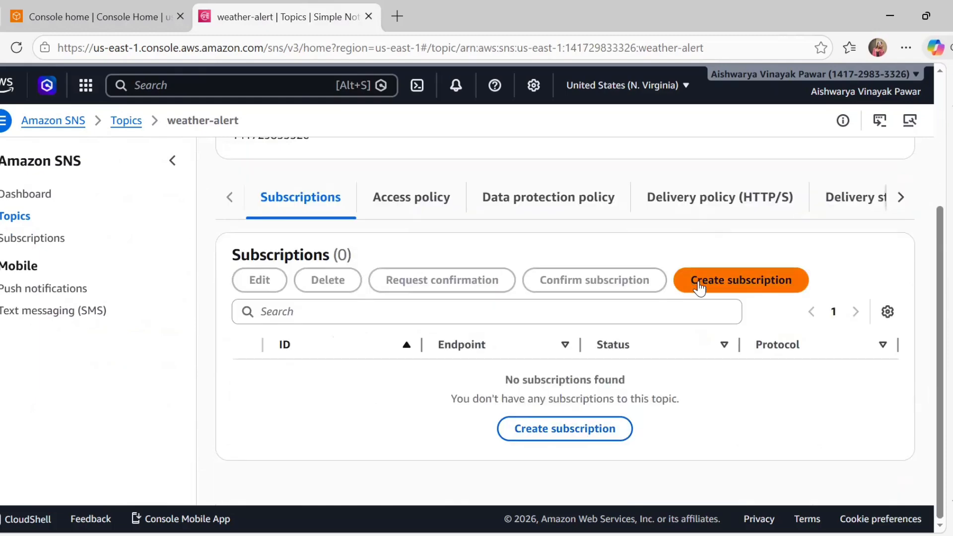
click(736, 283)
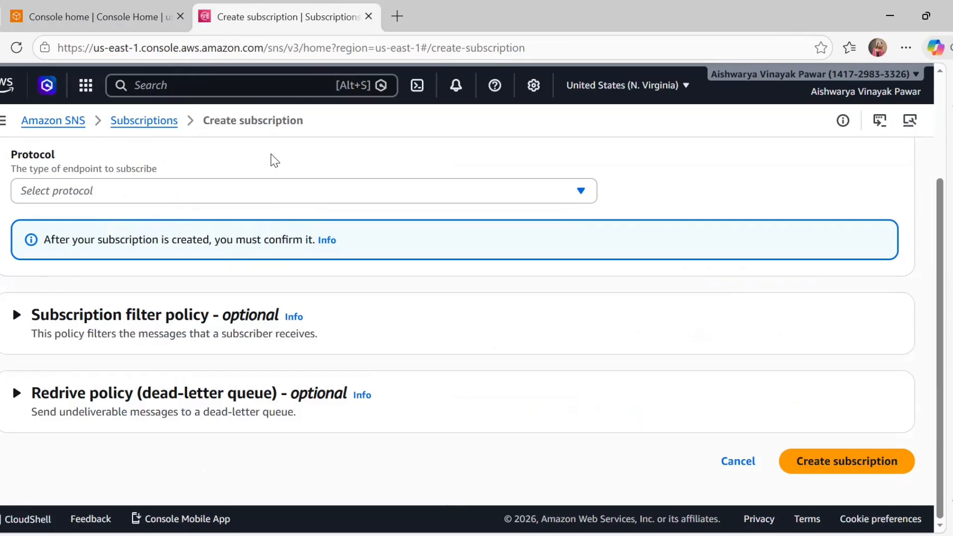
scroll(274, 160, up, 3)
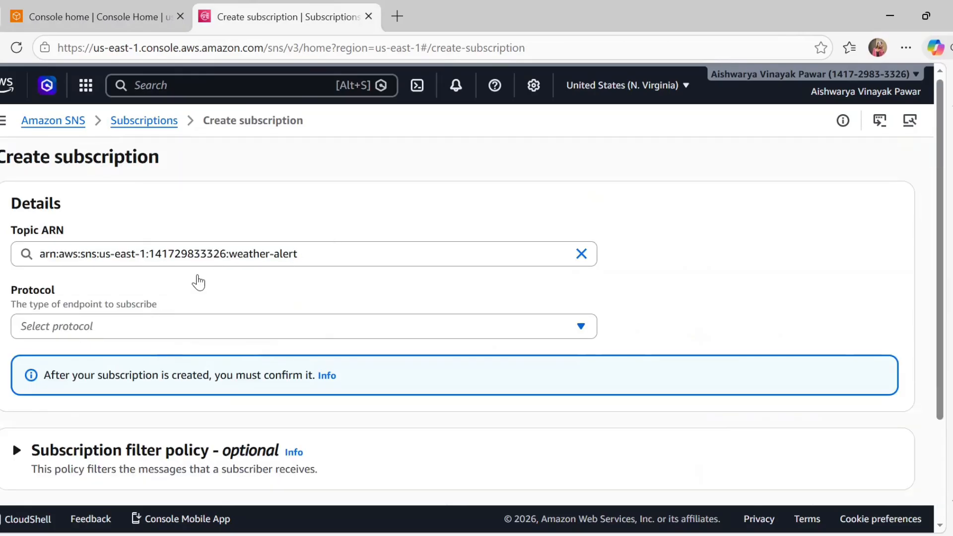
double_click(285, 254)
Create an Email-protocol subscription using the subscriber's e-mail address as endpoint
click(158, 330)
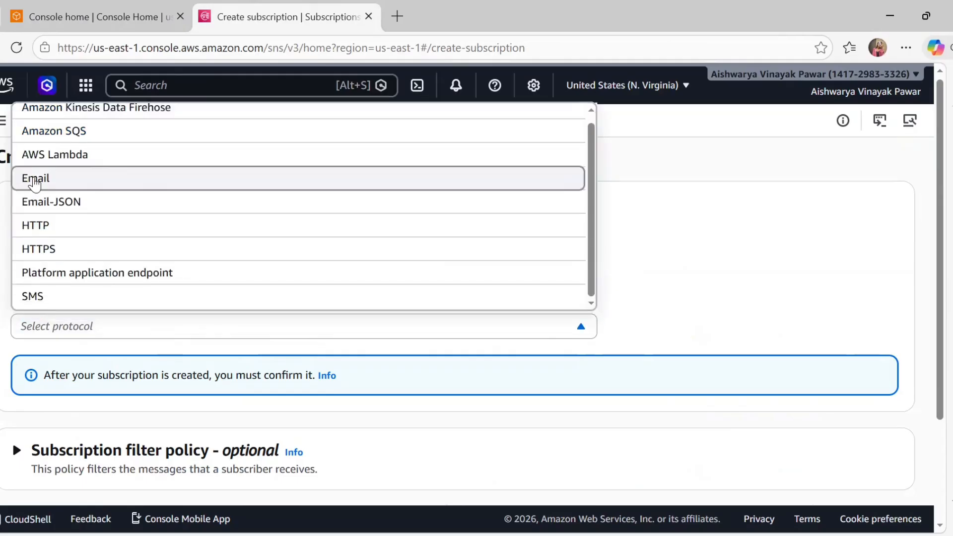
click(35, 179)
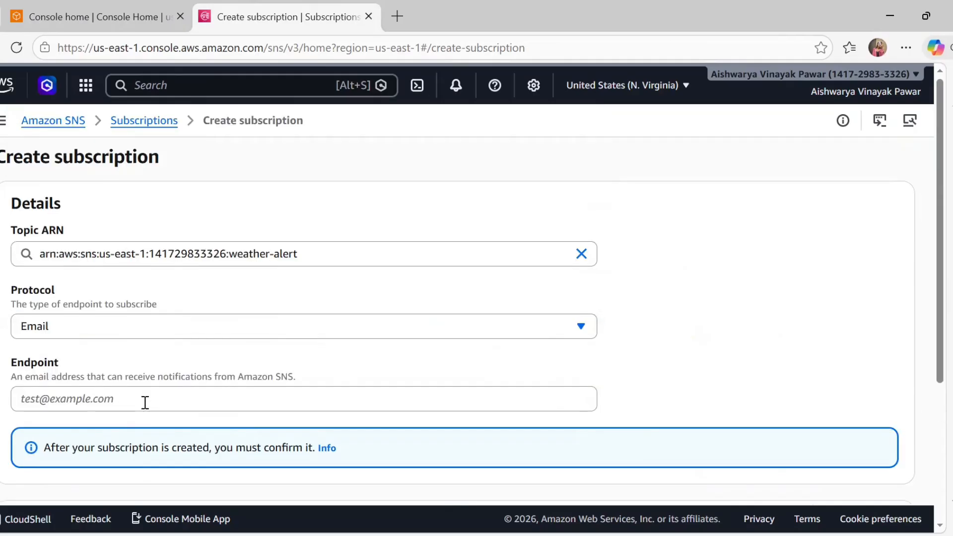
click(145, 402)
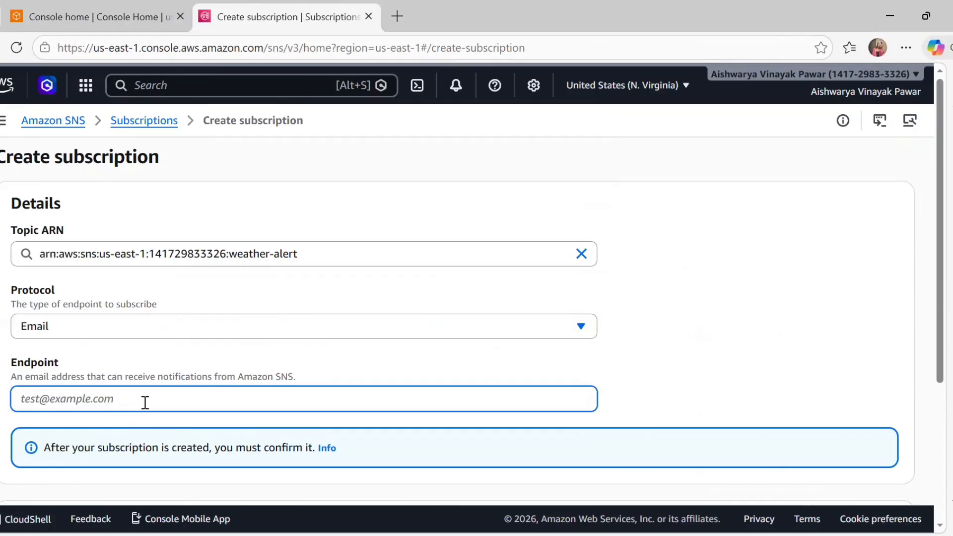
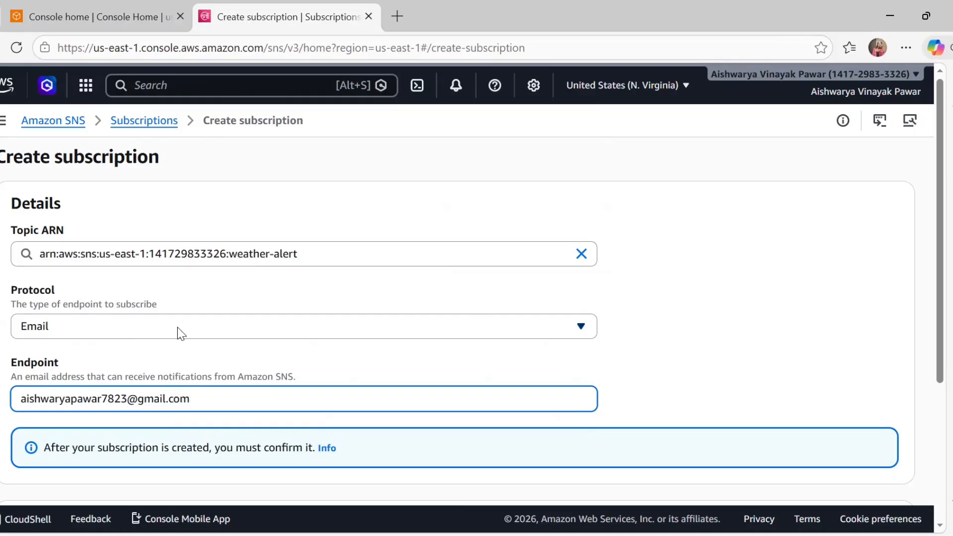
scroll(328, 354, down, 4)
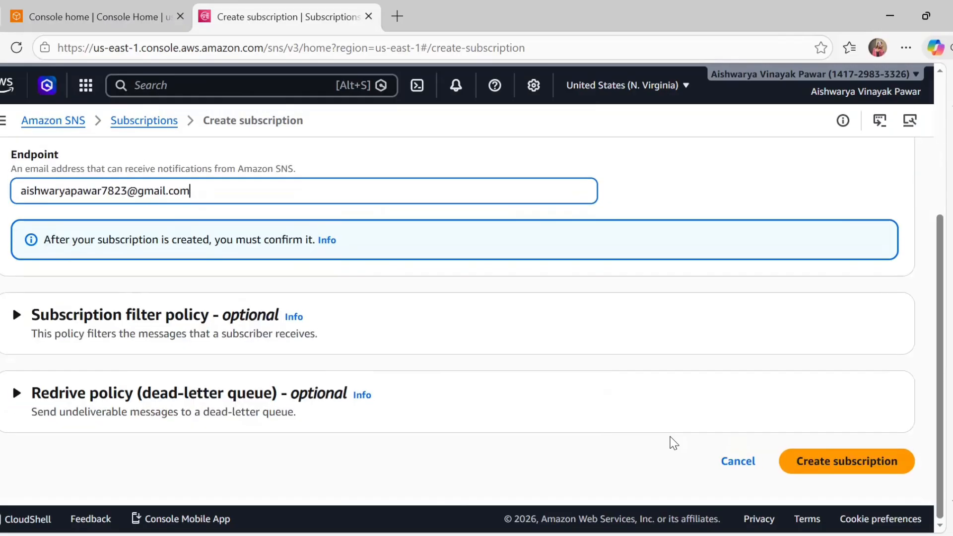
click(883, 468)
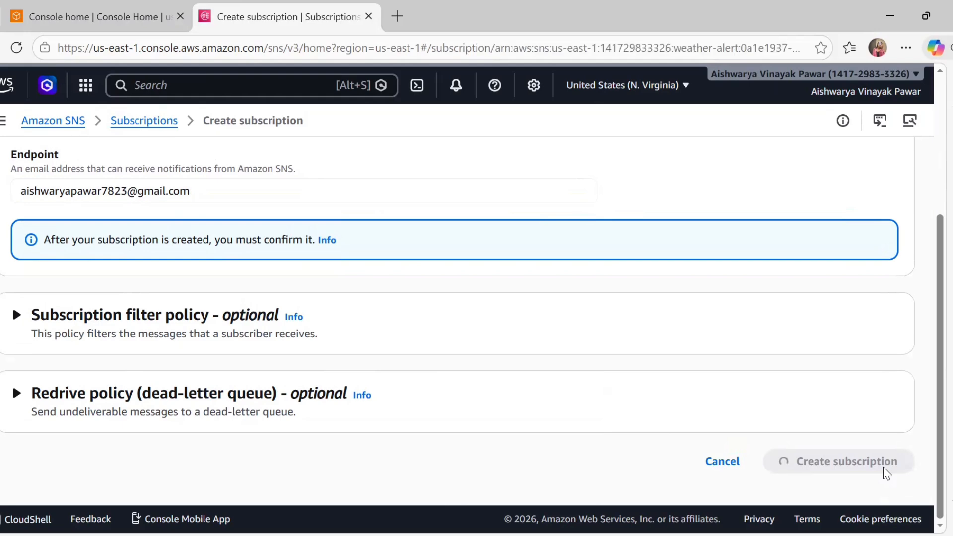
click(894, 162)
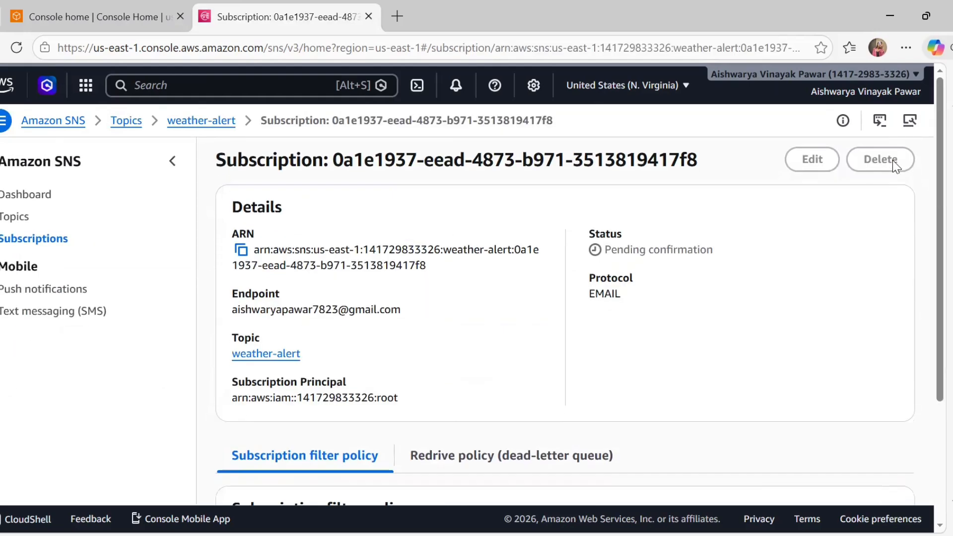
View weather-alert's pending e-mail subscription, then open Gmail in a new browser tab
click(15, 217)
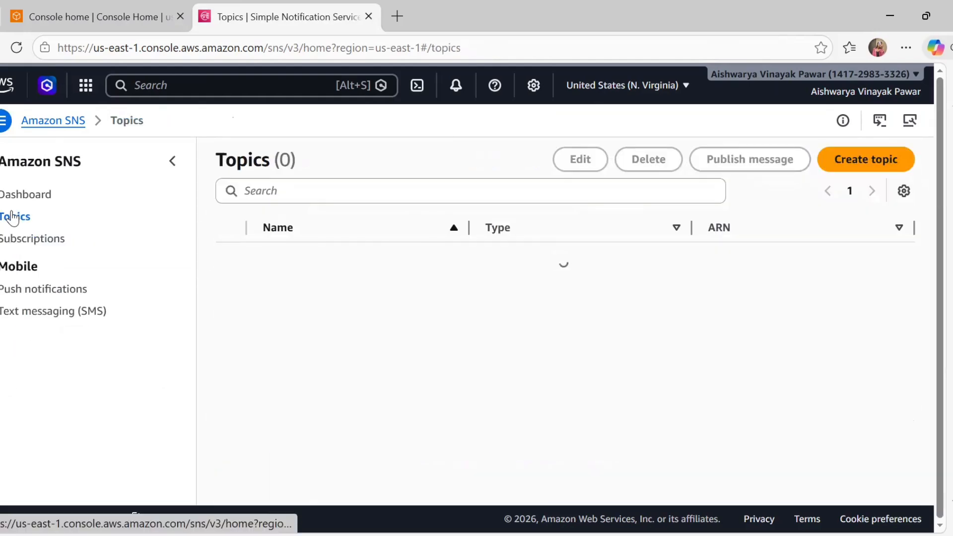
click(298, 259)
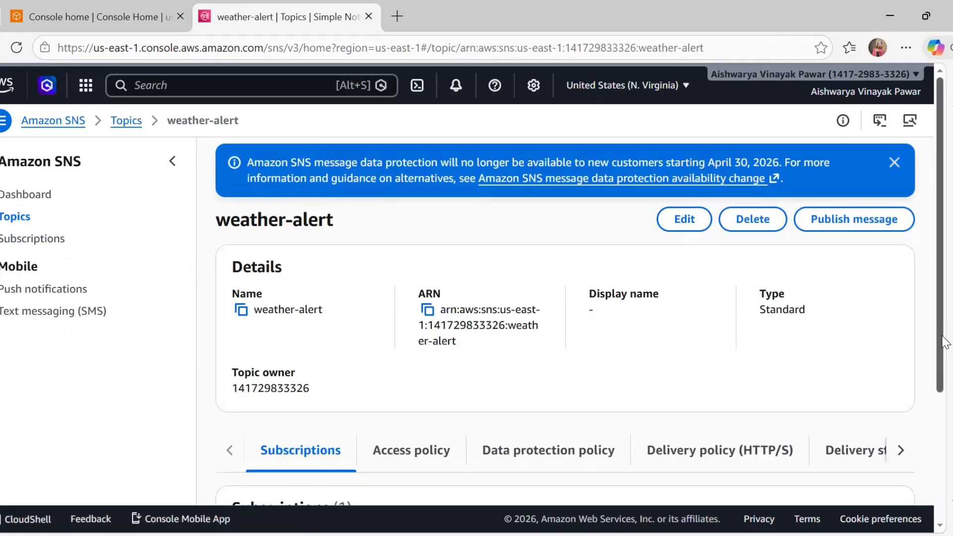
scroll(937, 391, down, 2)
scroll(943, 389, down, 2)
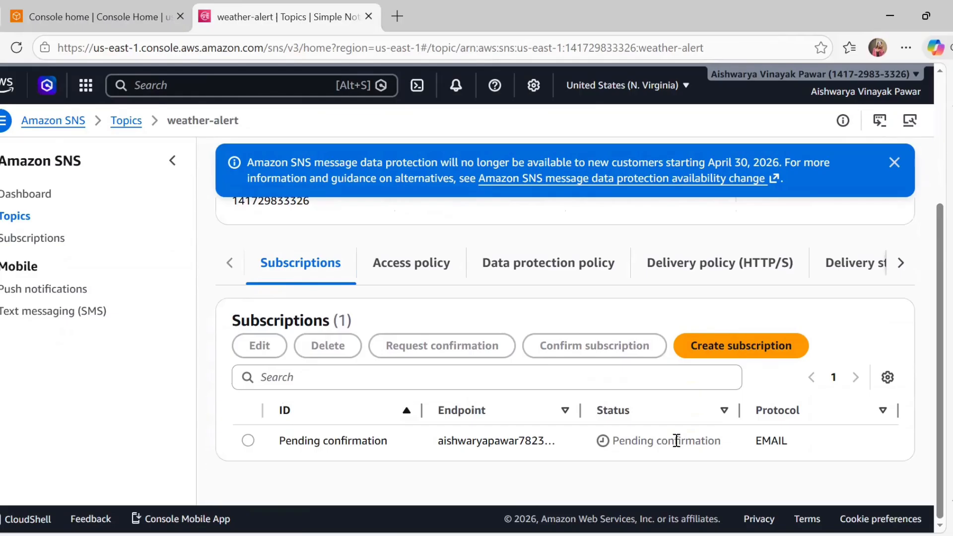
click(397, 16)
click(40, 83)
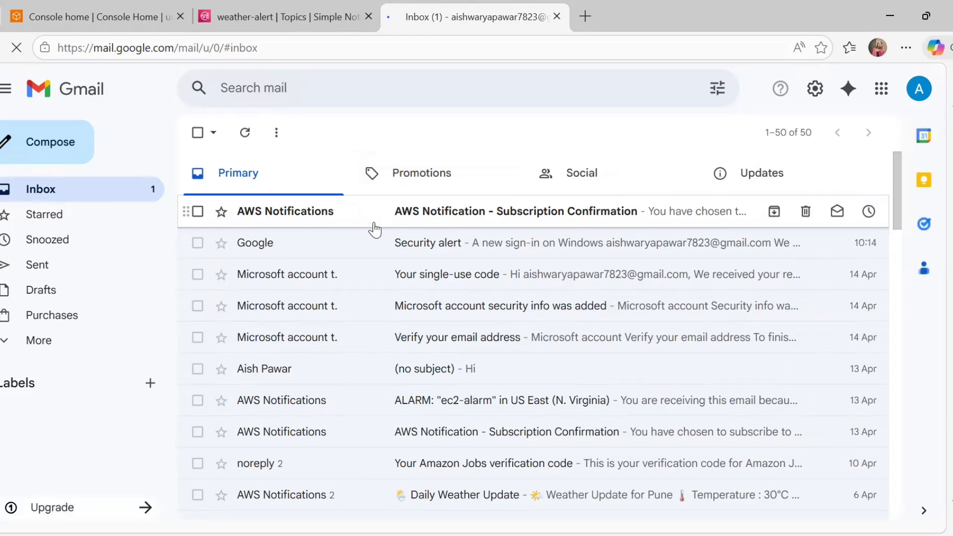
Follow Confirm subscription in the AWS confirmation email, then go back to the weather-alert tab
click(362, 226)
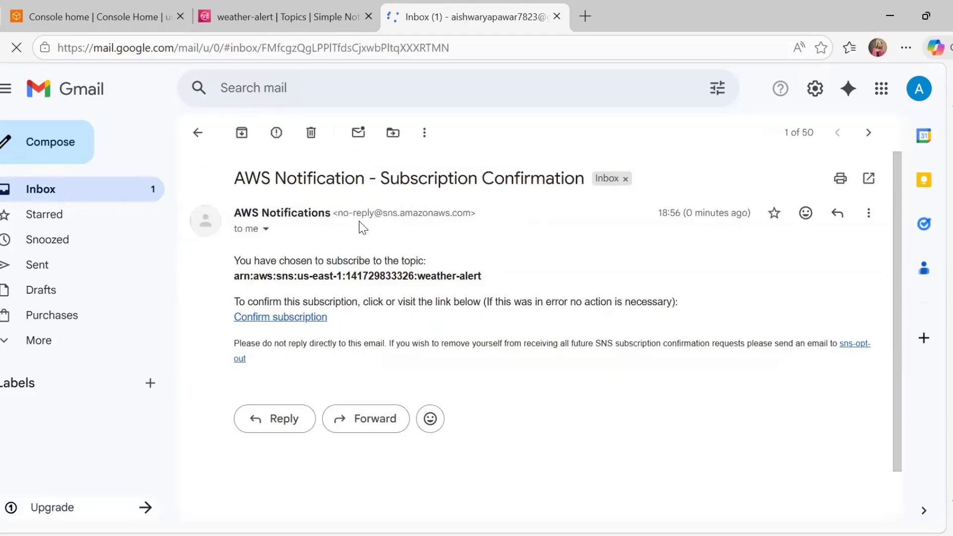
click(274, 317)
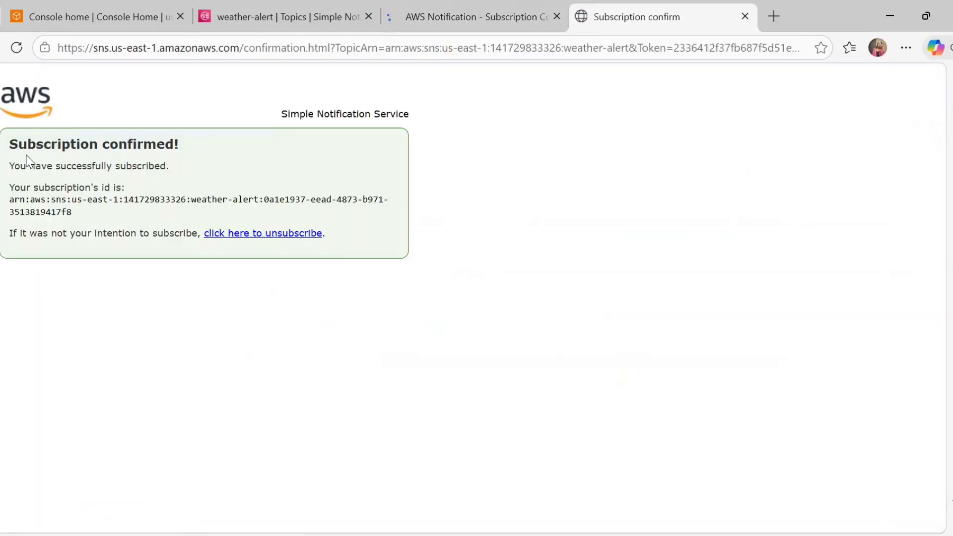
double_click(146, 141)
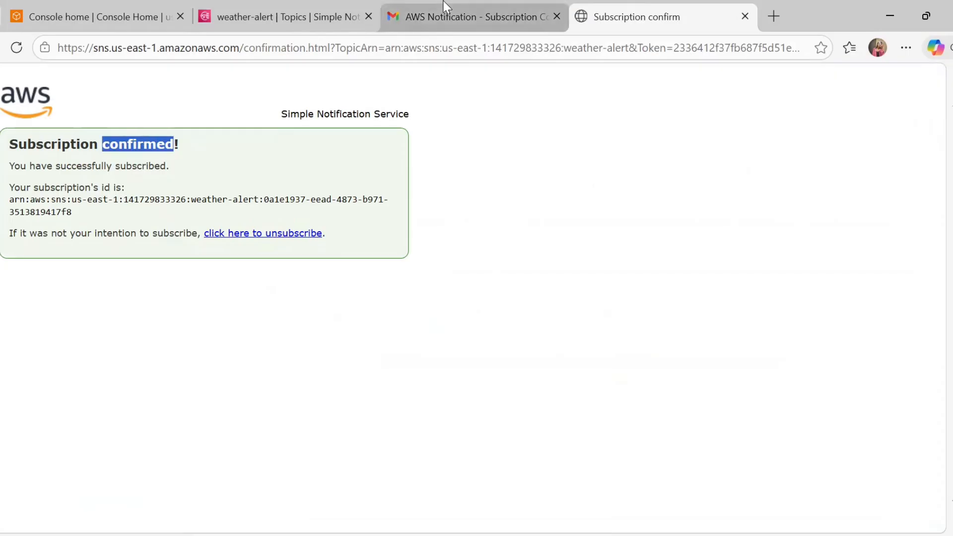
click(403, 22)
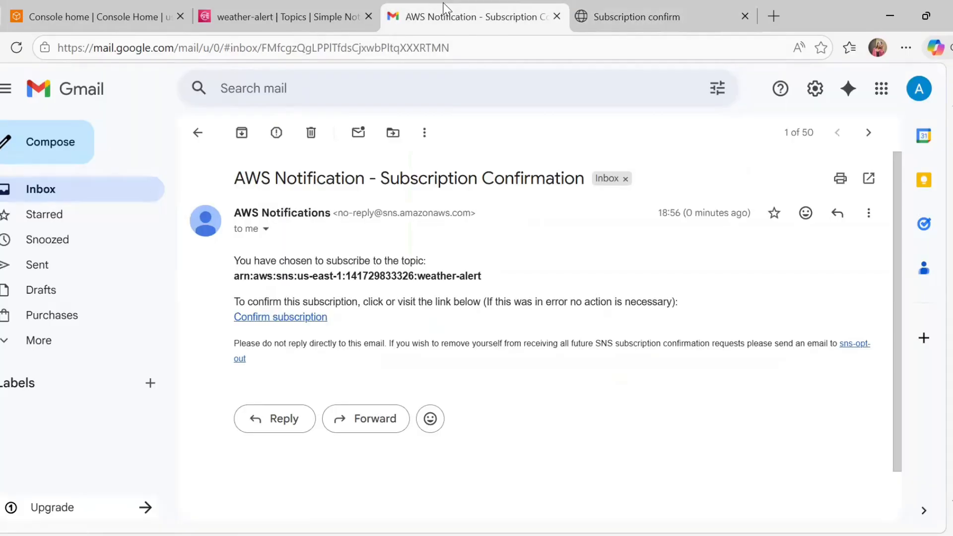
click(298, 15)
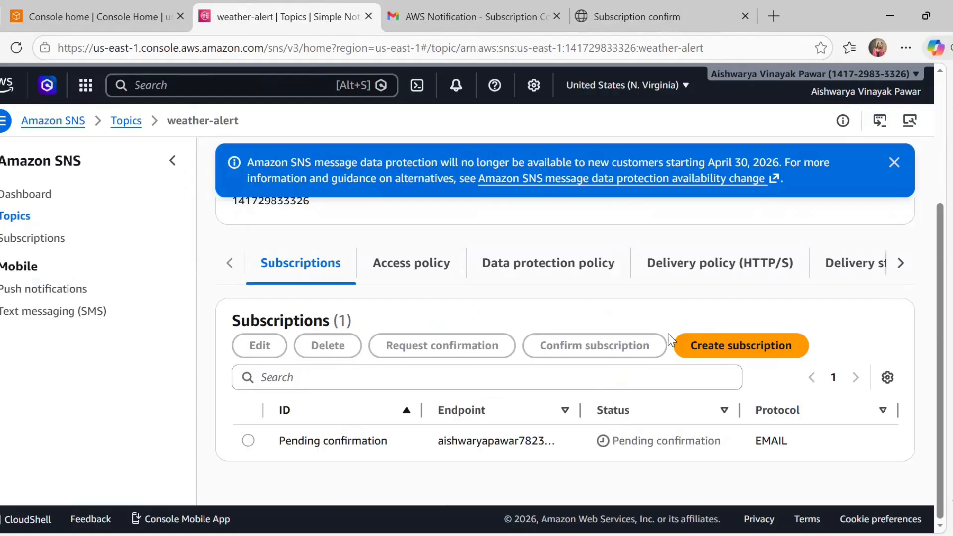
Reload the weather-alert page and verify the e-mail subscription status reads Confirmed
key(Tab)
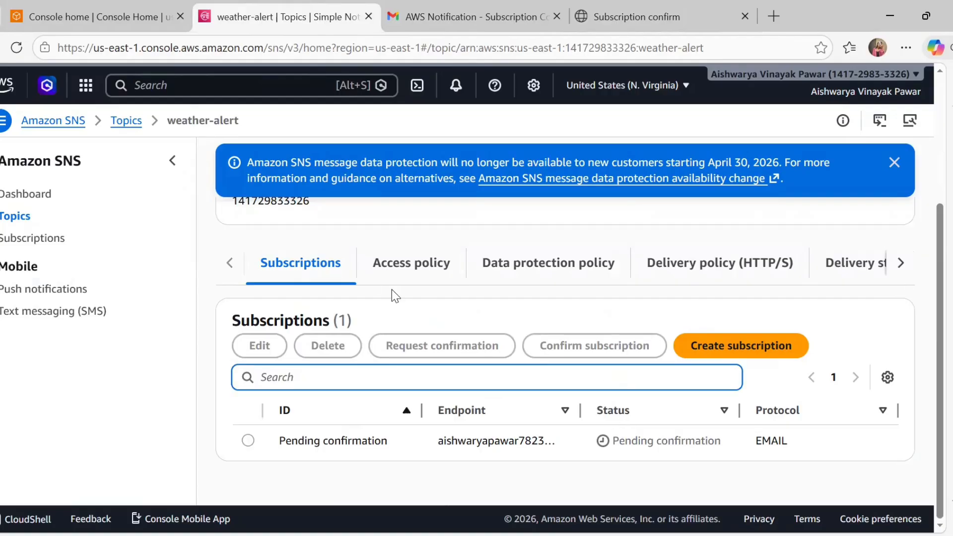
key(F5)
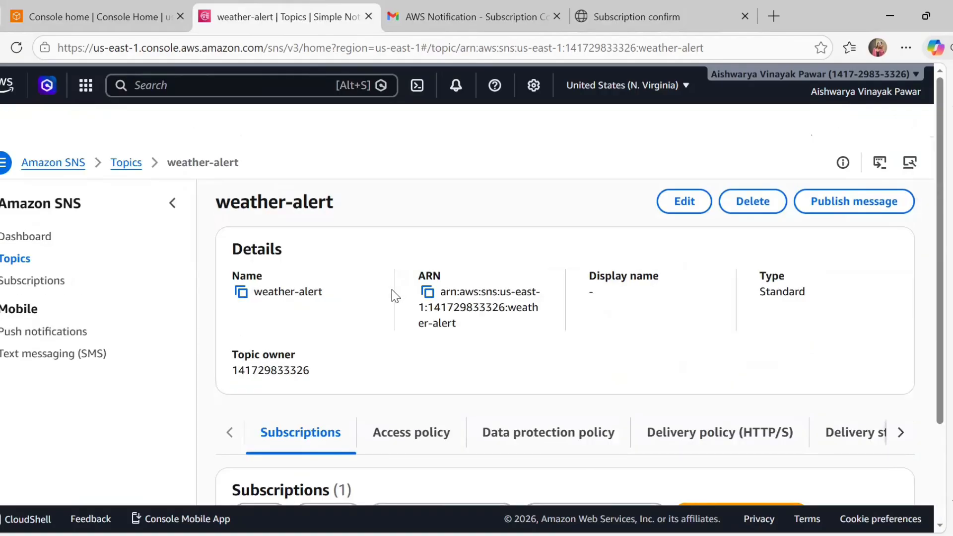
scroll(392, 290, down, 4)
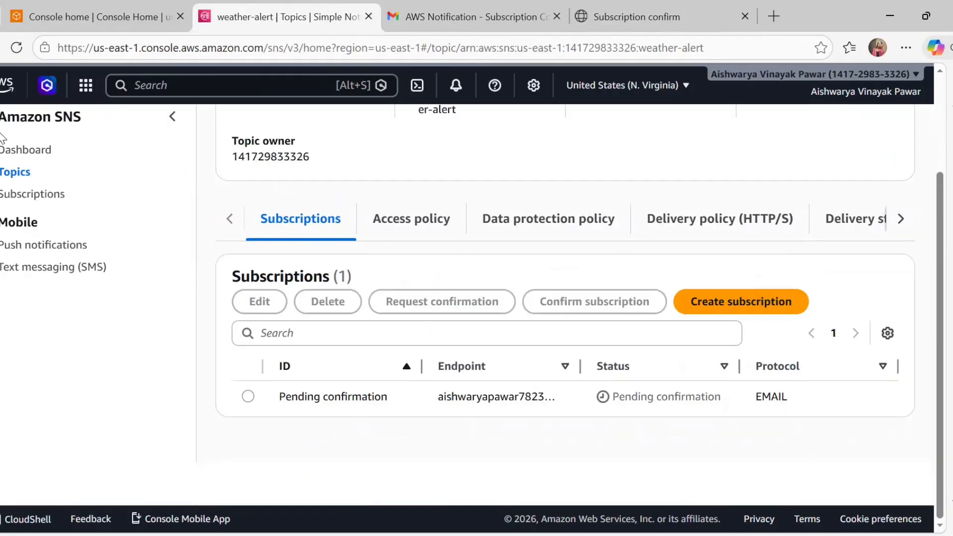
click(15, 49)
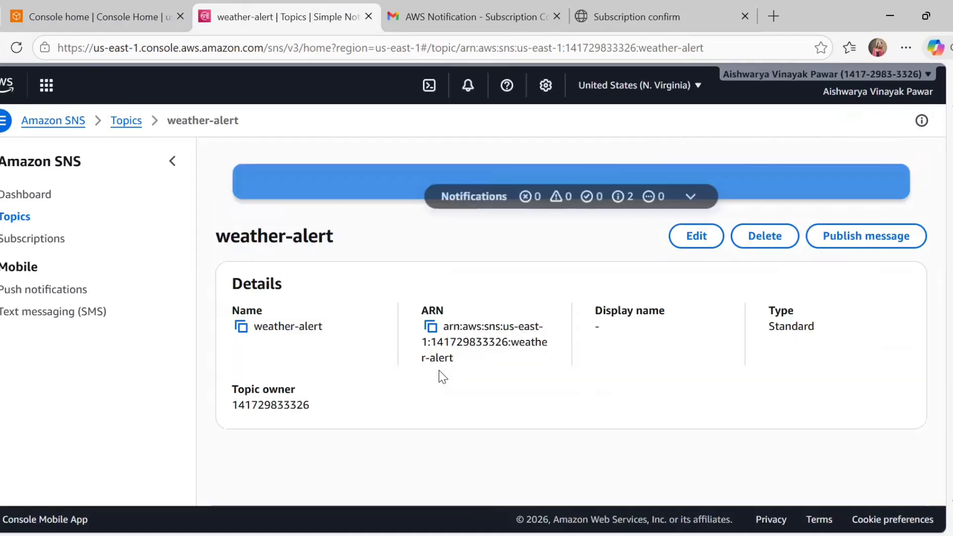
scroll(629, 342, down, 2)
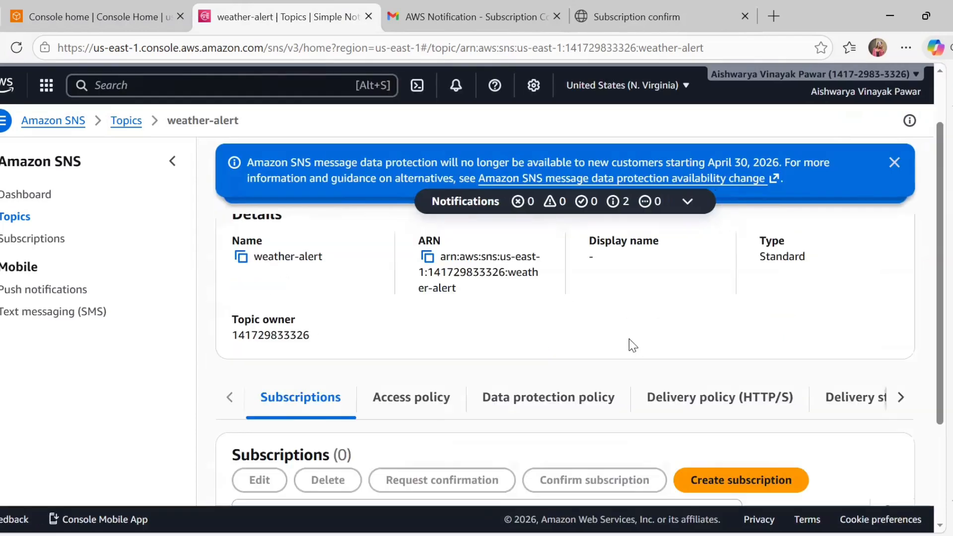
scroll(636, 440, down, 3)
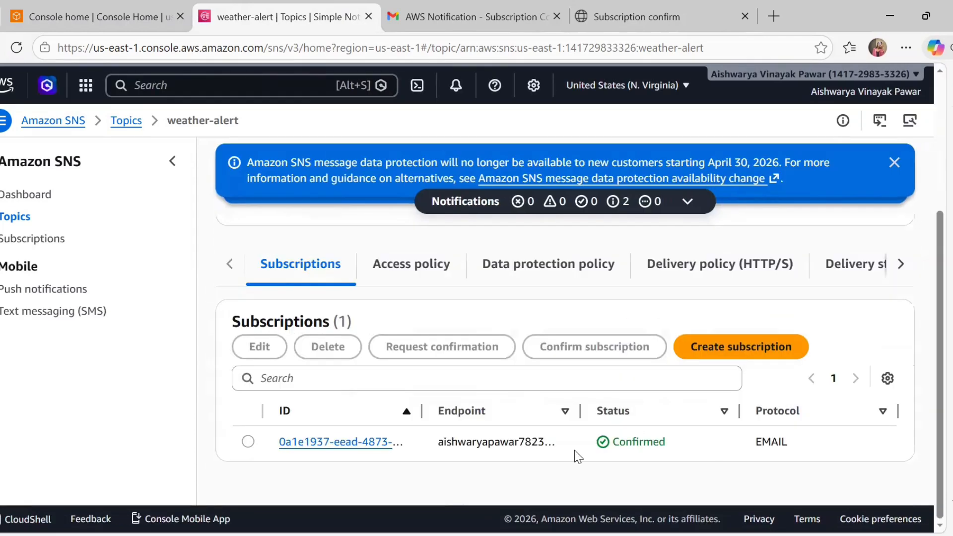
double_click(636, 442)
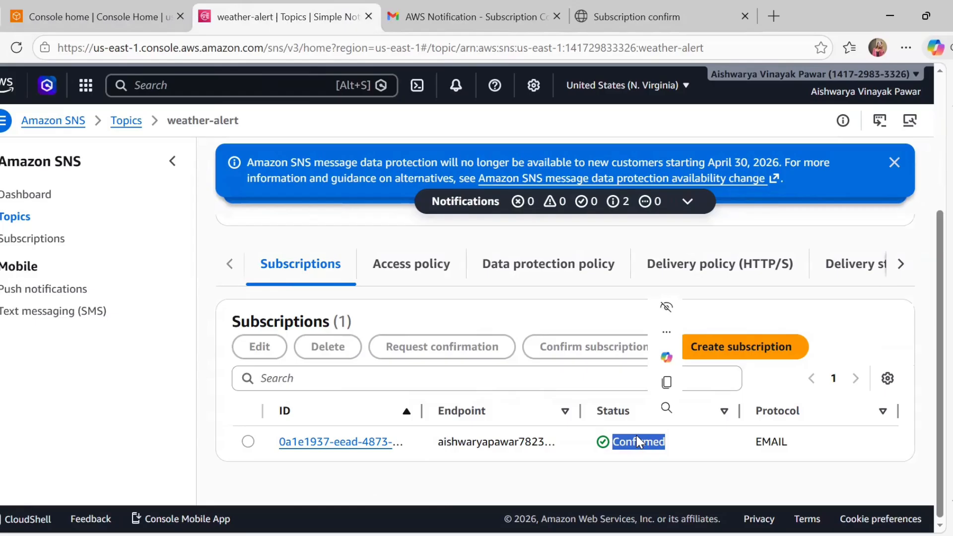
click(196, 80)
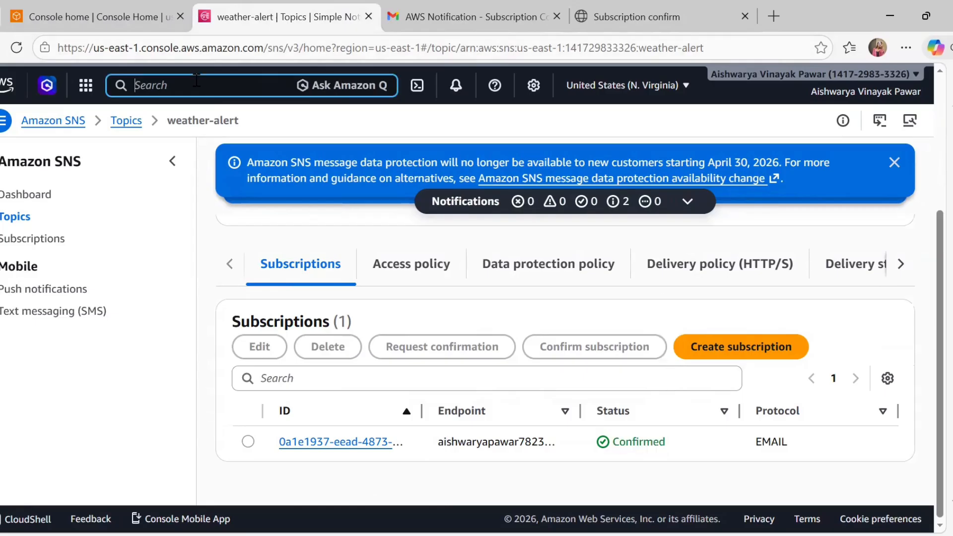
Search 'lambda', go to Lambda Functions, and start a new function from scratch
text(lambda)
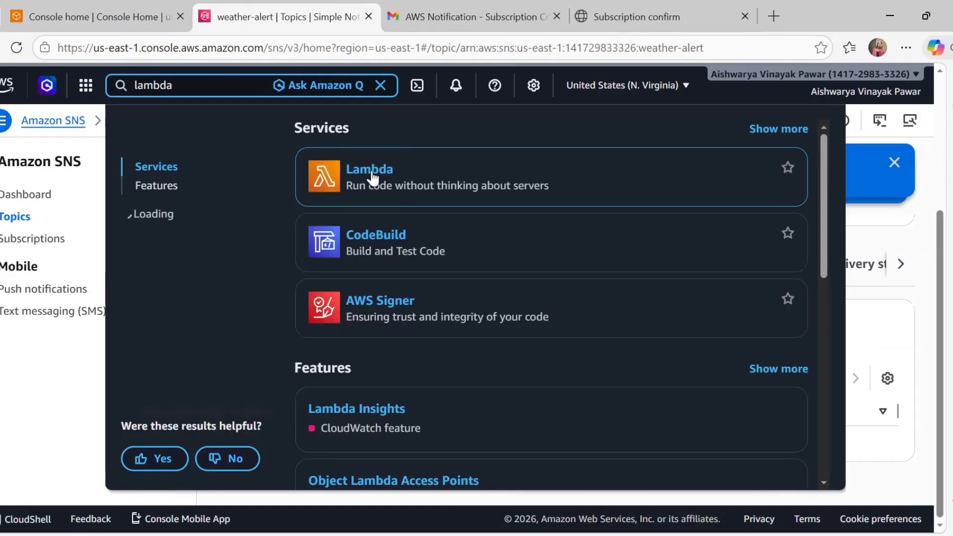
click(371, 170)
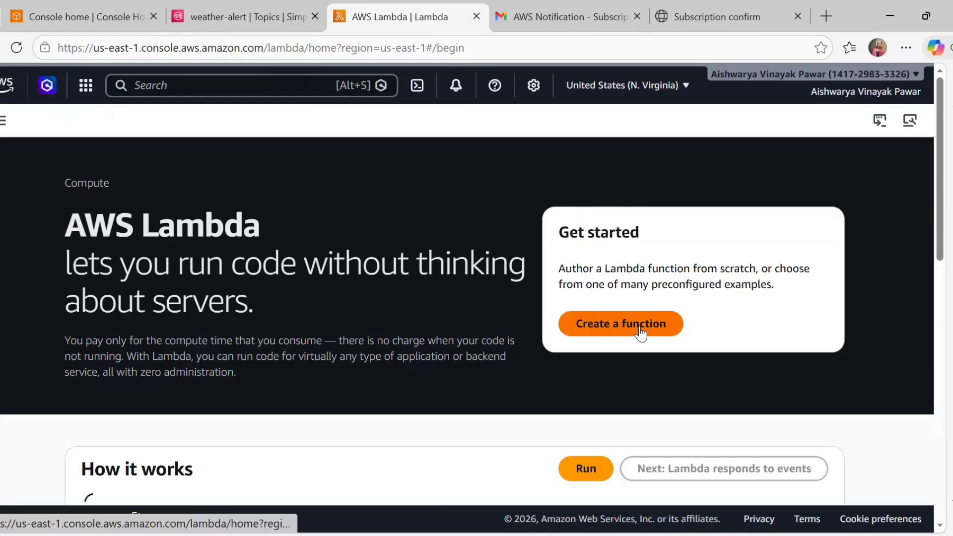
click(3, 120)
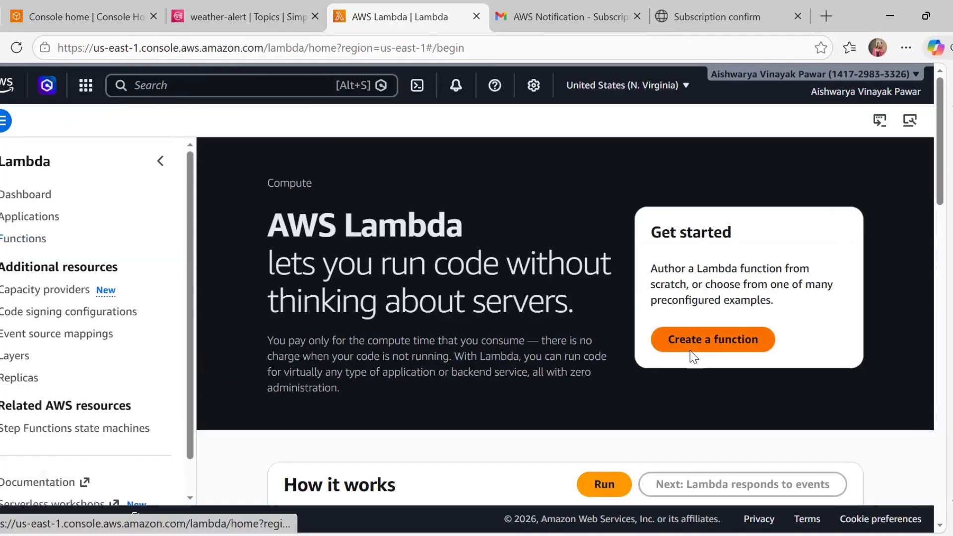
click(27, 241)
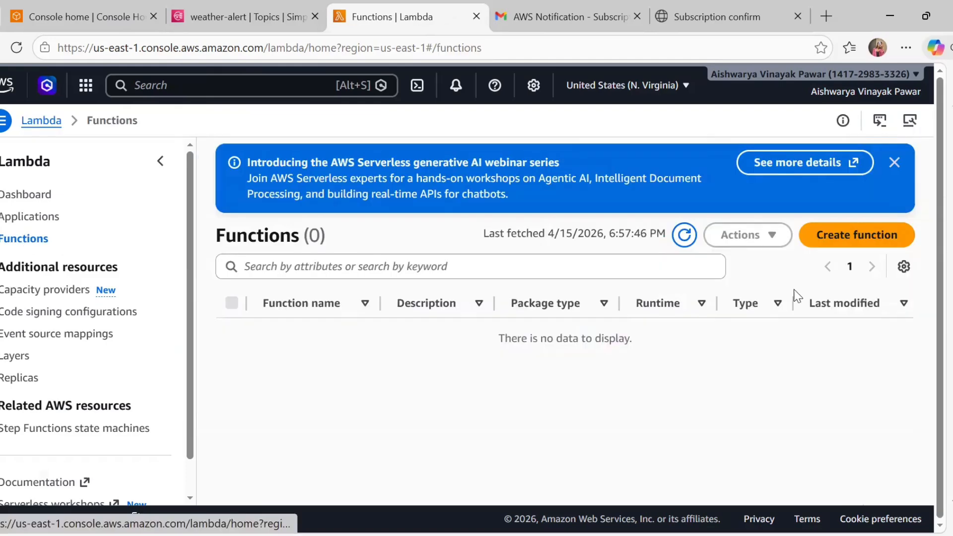
click(865, 237)
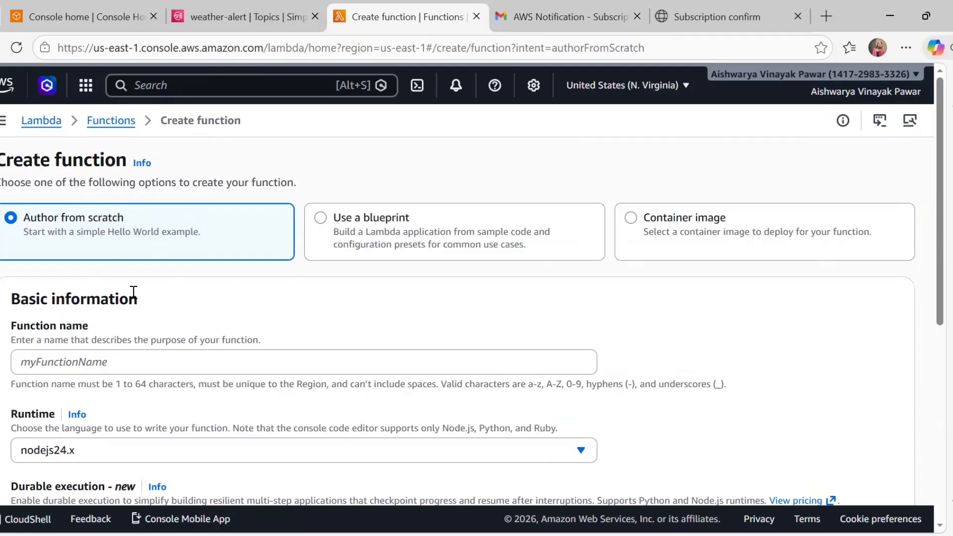
Create function WeatherNotifier with the Python 3.14 runtime and a new default execution role
click(175, 364)
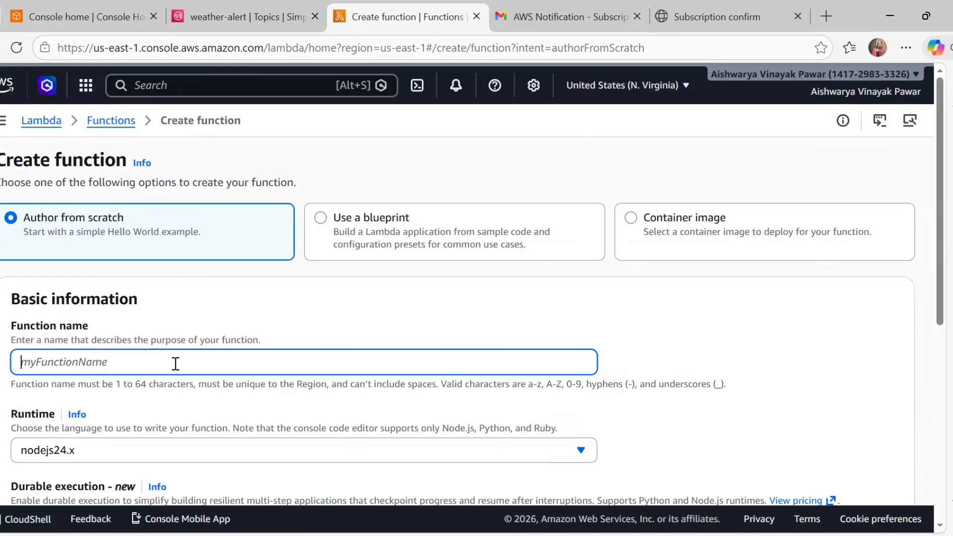
text(We)
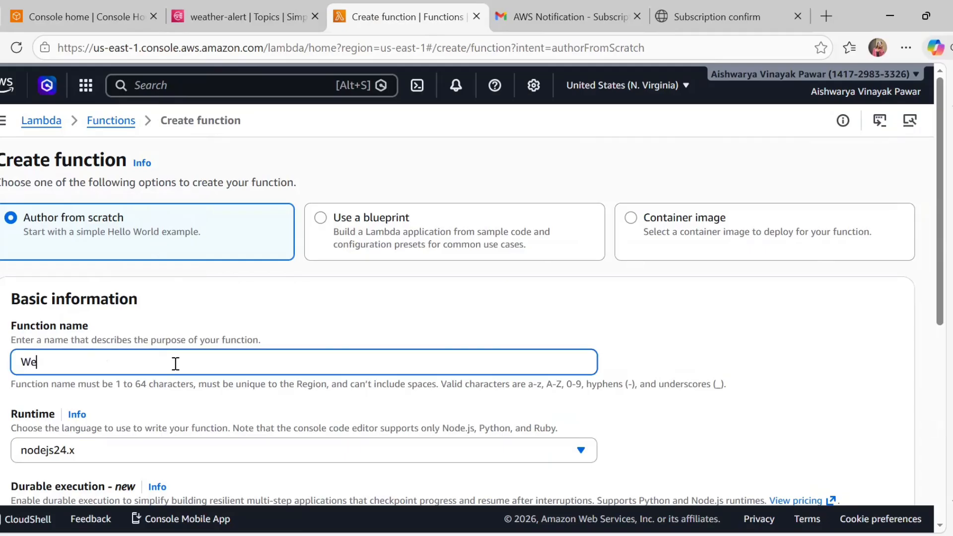
text(atherNotifo)
text(ier)
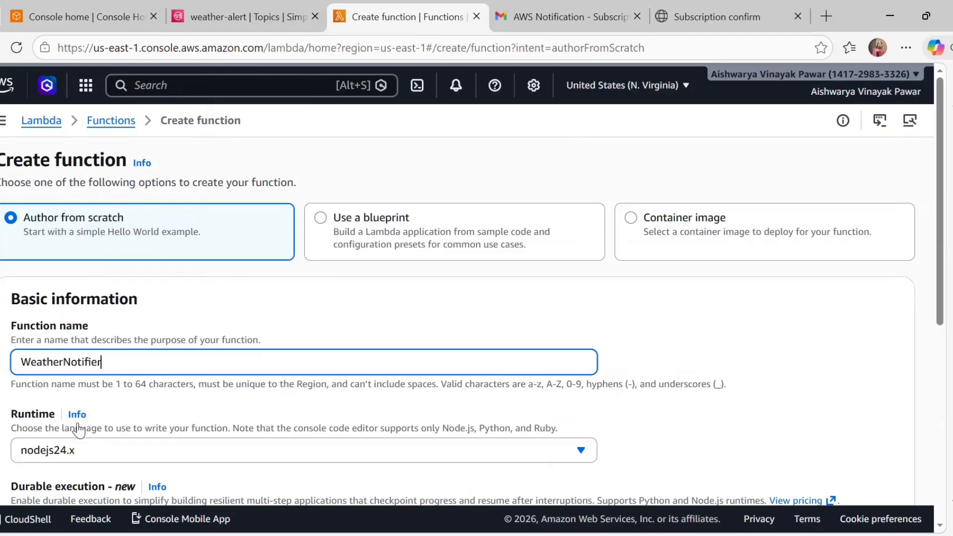
click(94, 449)
scroll(98, 449, down, 1)
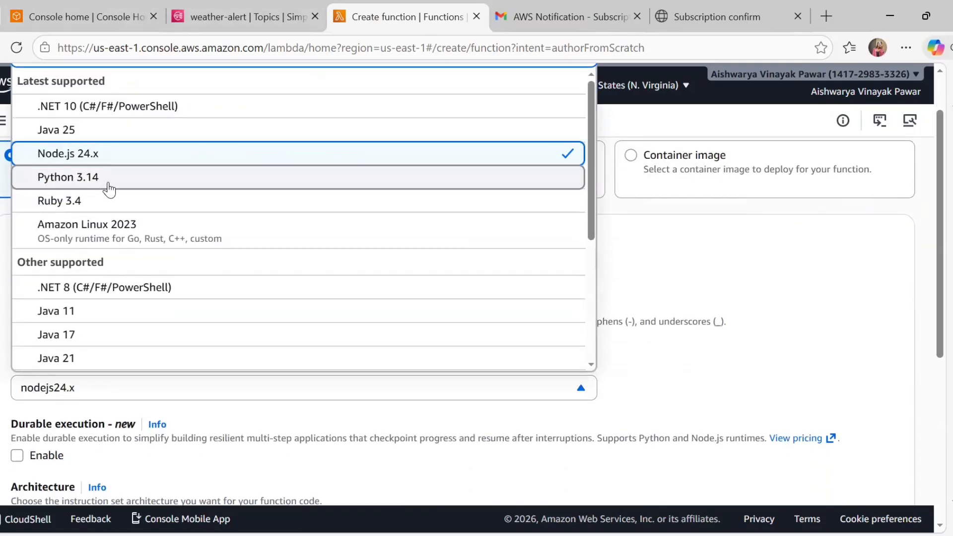
click(111, 179)
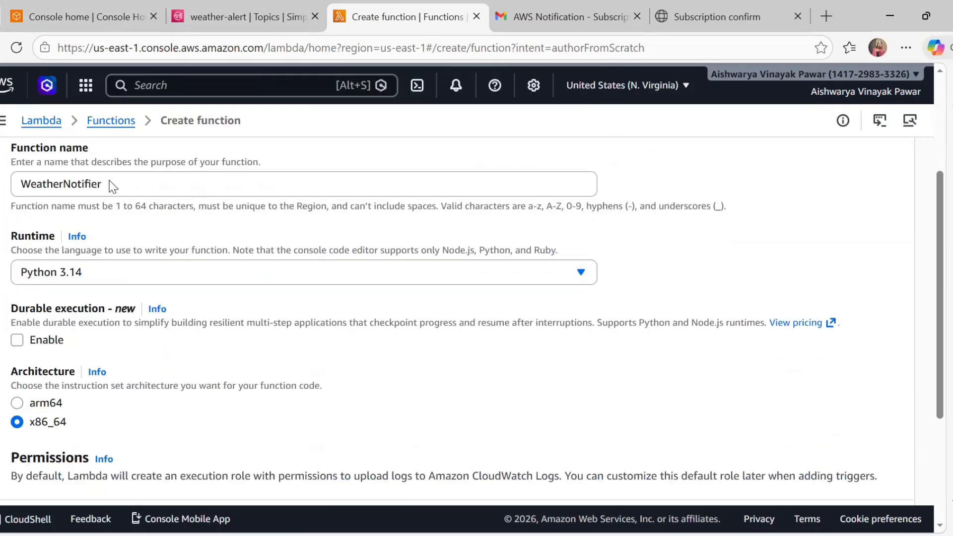
scroll(114, 187, down, 3)
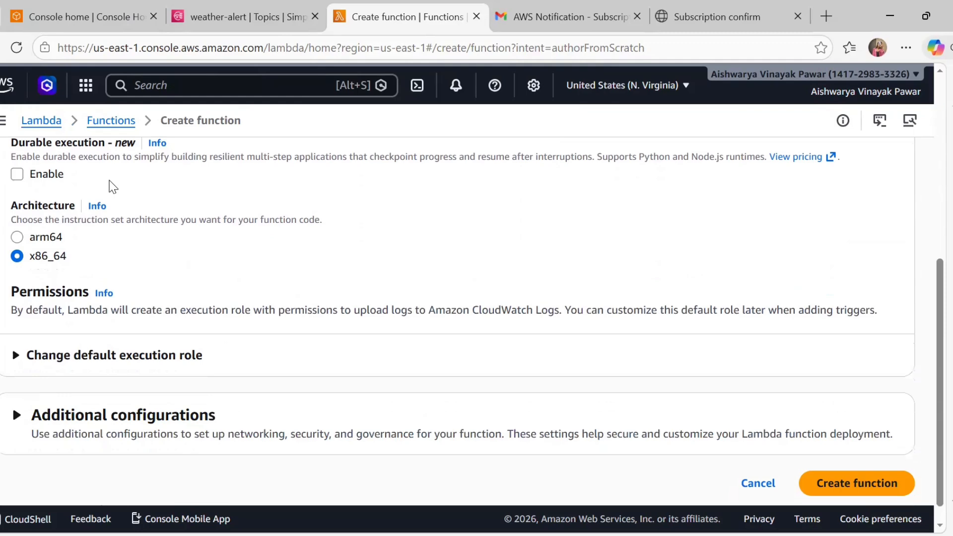
scroll(114, 187, down, 1)
click(114, 332)
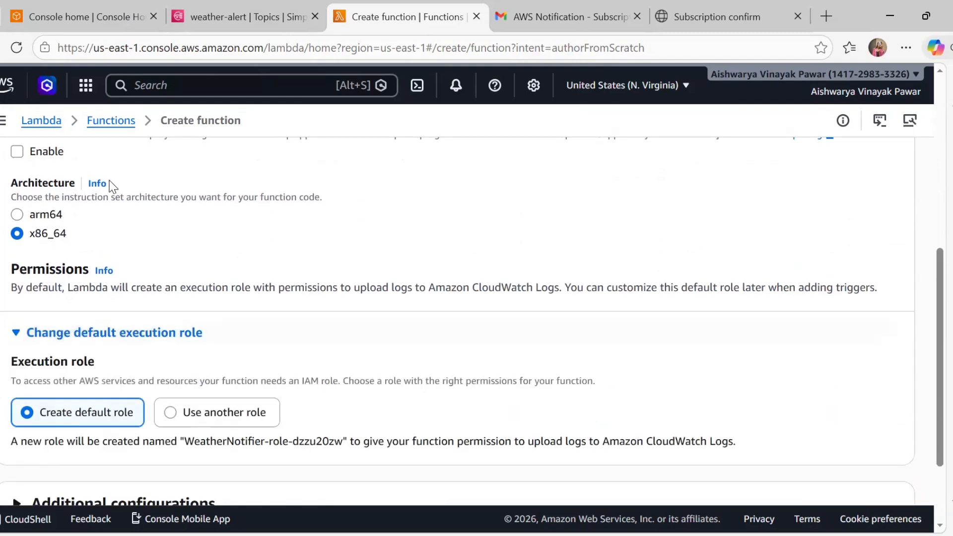
scroll(113, 186, down, 1)
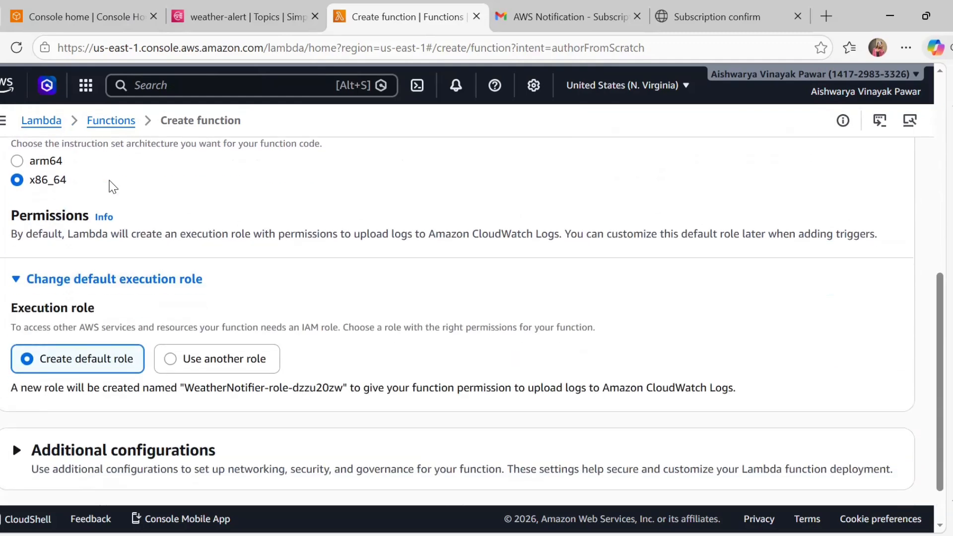
scroll(113, 189, down, 1)
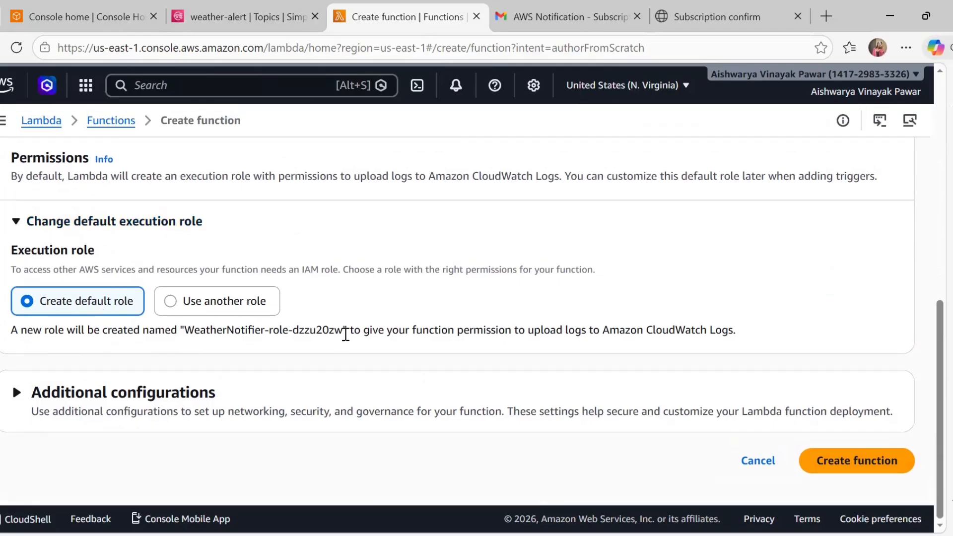
click(850, 461)
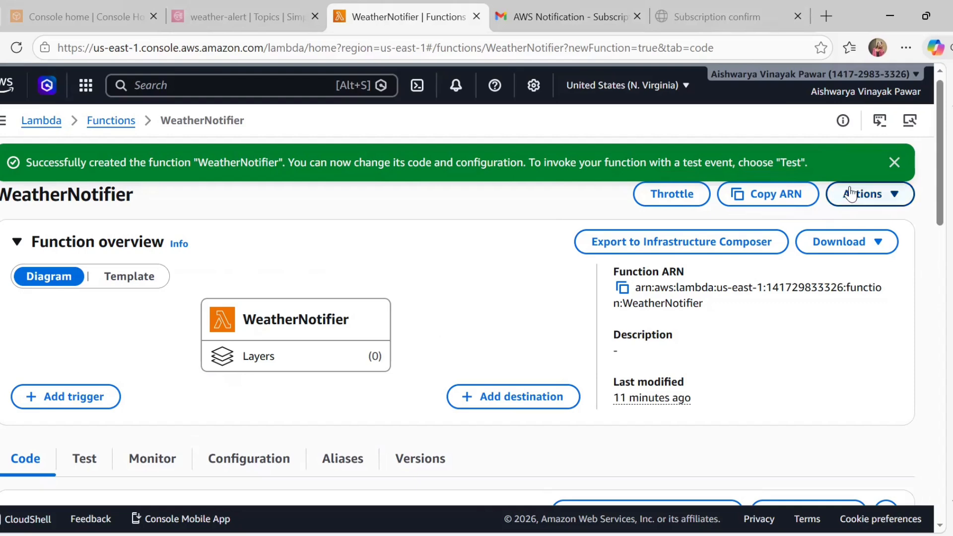
Clear the success banner and notice, then open lambda_function.py from the WEATHERNOTIFIER explorer
click(902, 161)
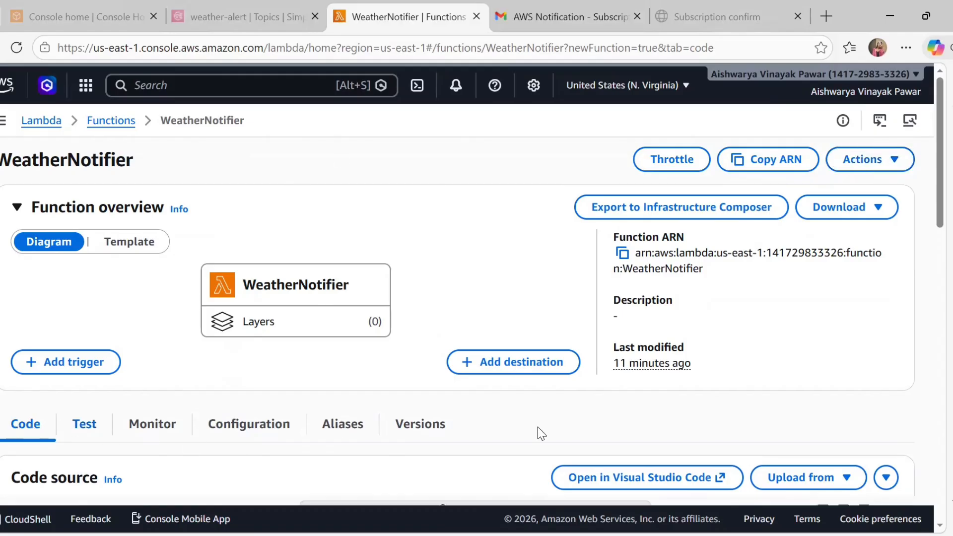
drag(945, 163, 946, 278)
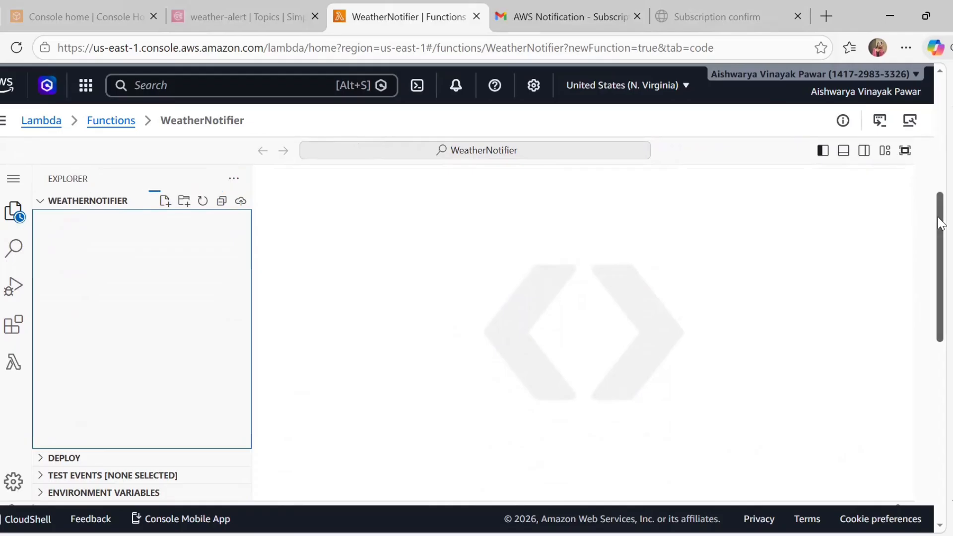
mouse_move(939, 226)
mouse_down()
mouse_move(934, 178)
mouse_move(940, 235)
mouse_up()
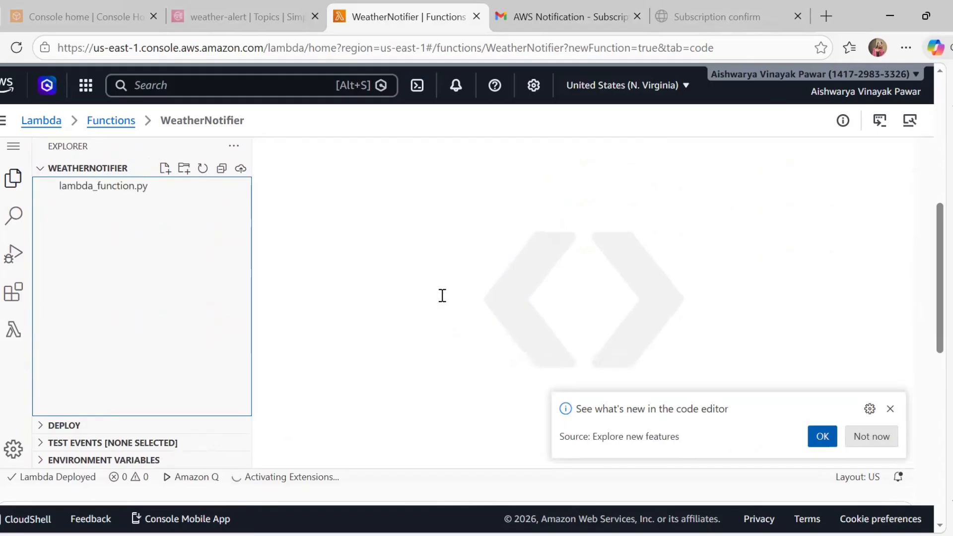
click(820, 436)
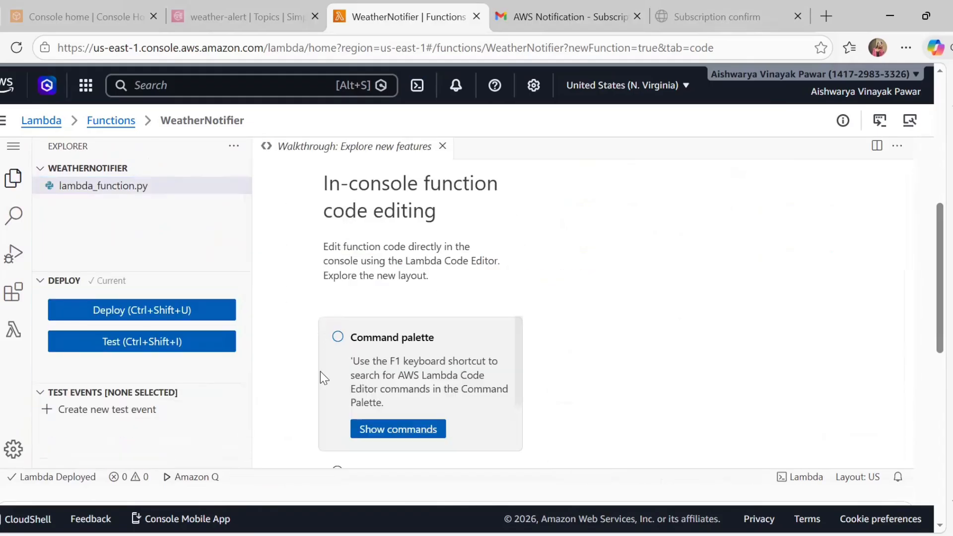
click(109, 169)
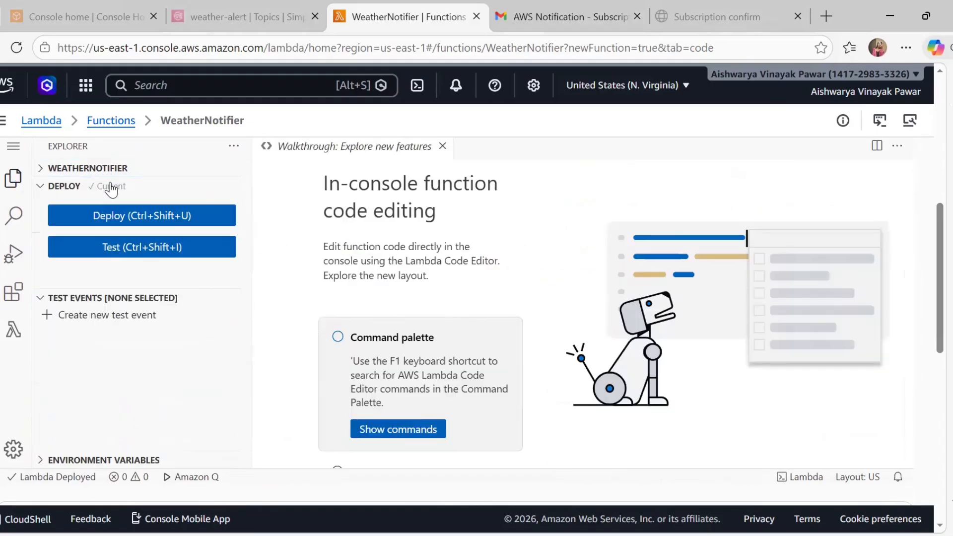
click(113, 187)
click(122, 171)
click(118, 188)
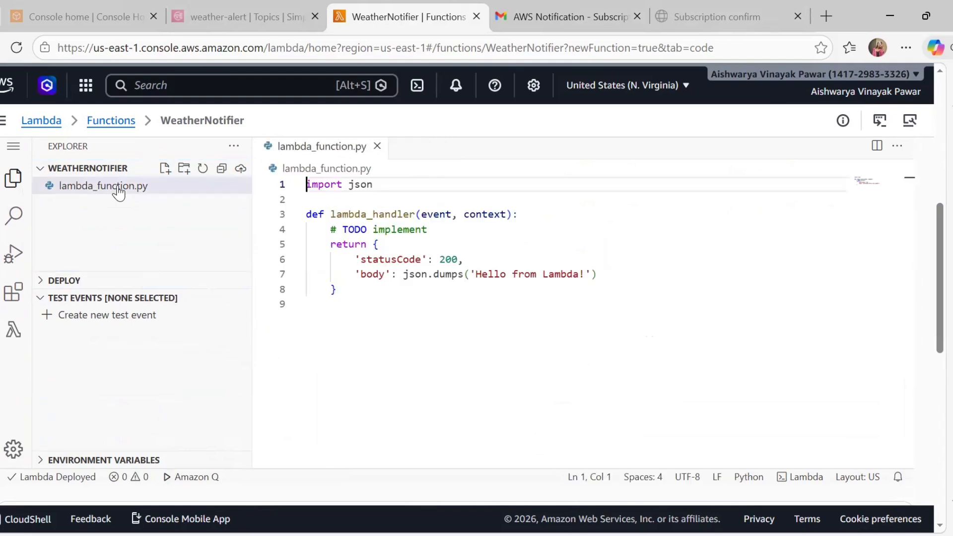
click(505, 326)
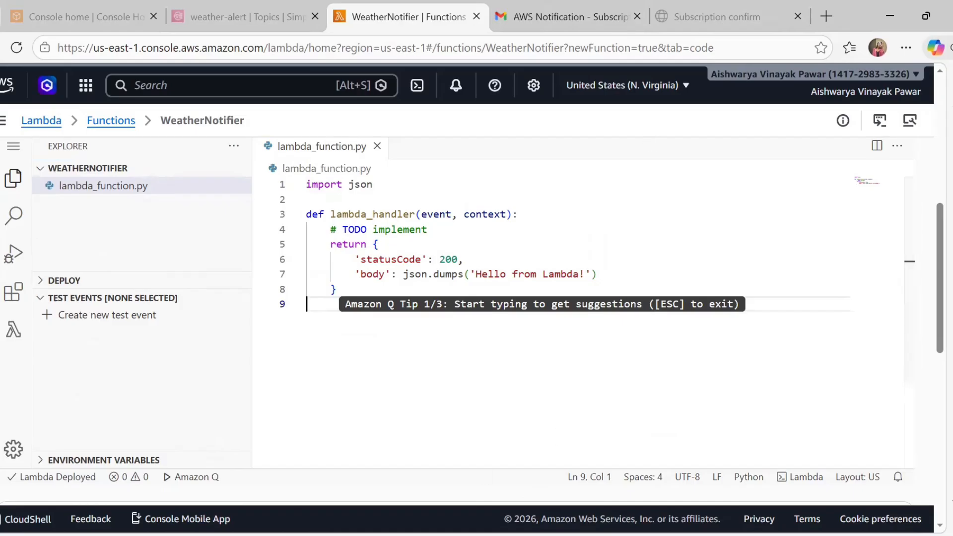
key(alt+Tab)
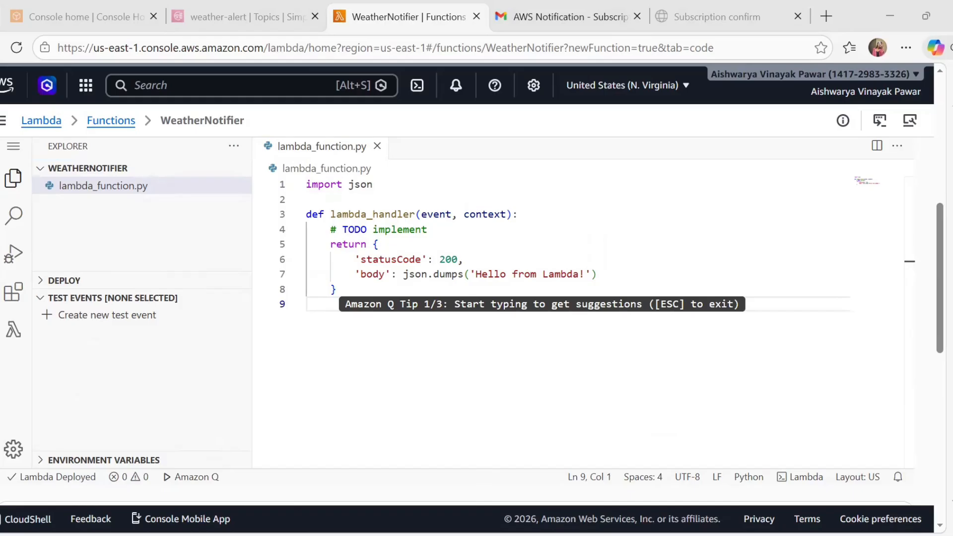
Replace the default handler with the pasted SNS weather-publishing code
click(336, 325)
key(ctrl+a)
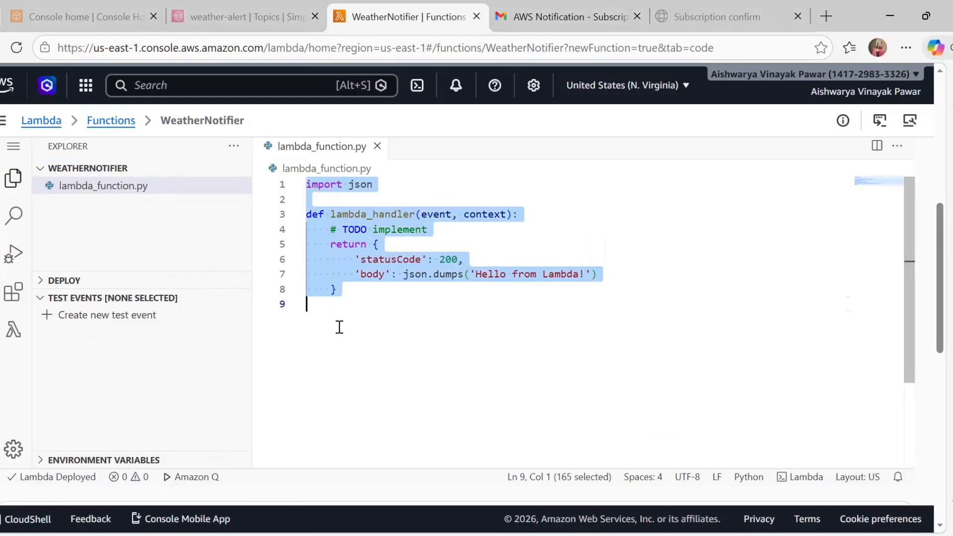
key(ctrl+v)
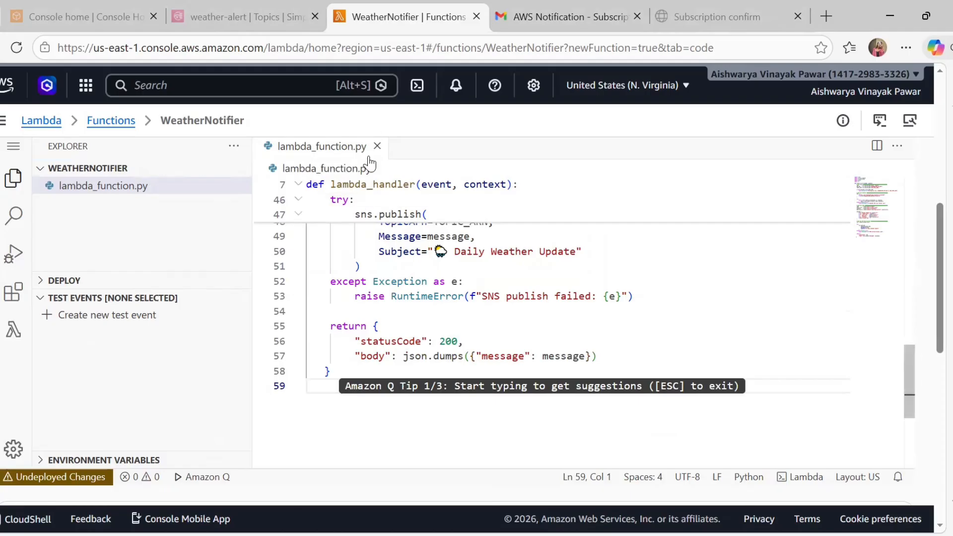
Deploy the updated WeatherNotifier code and dismiss the success banner
click(58, 168)
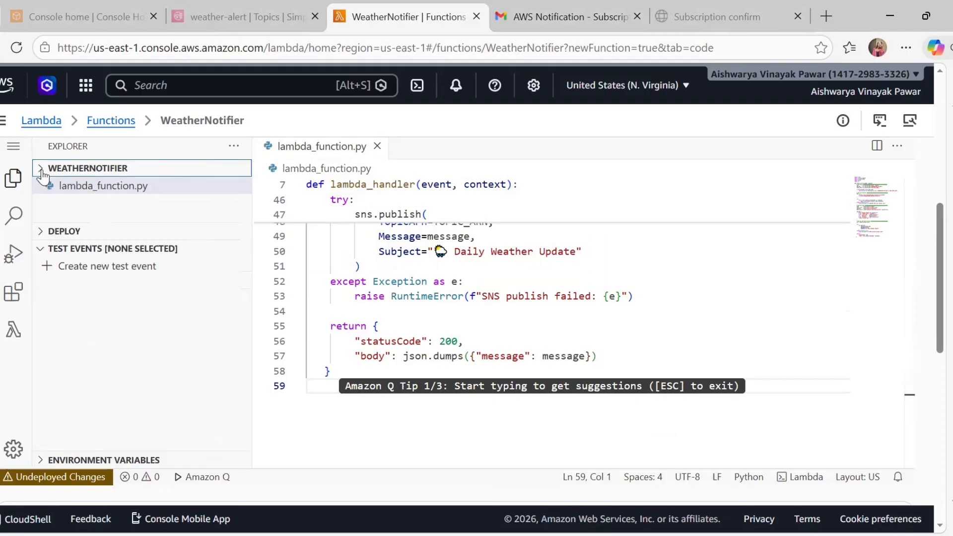
click(65, 186)
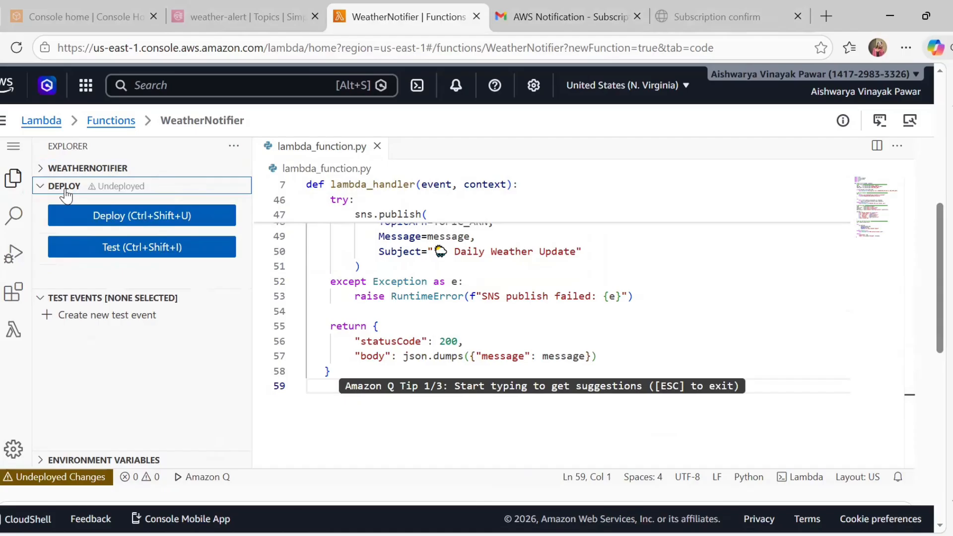
click(128, 223)
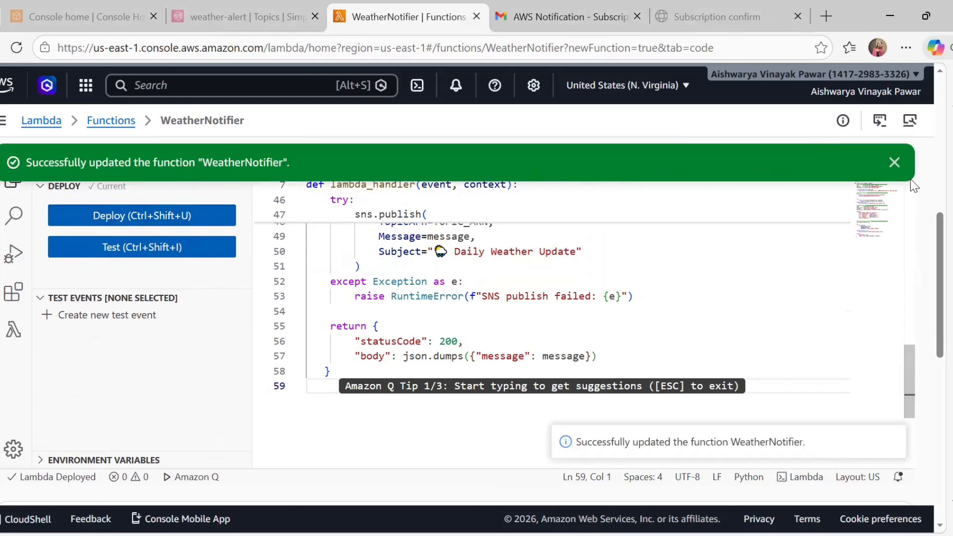
click(893, 163)
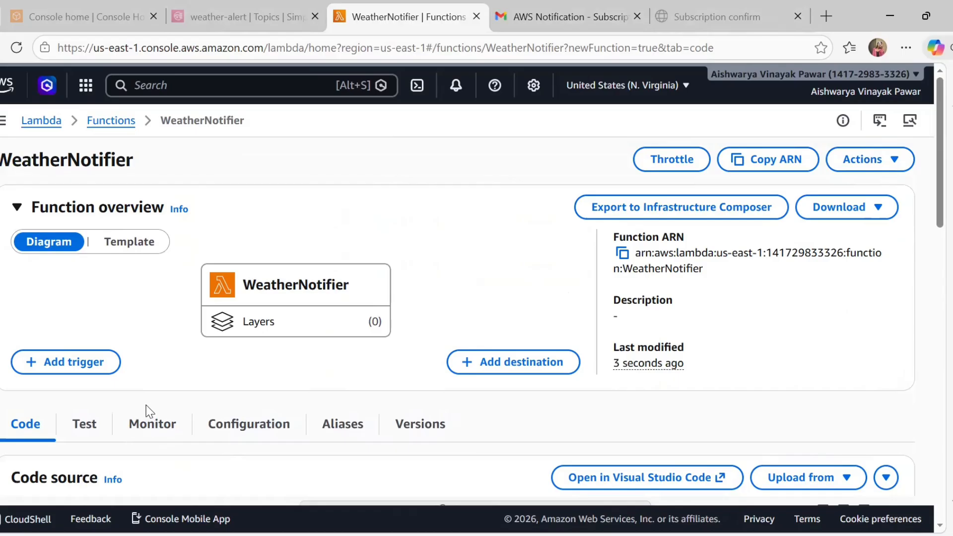
Create and save a new private test event named My_event for WeatherNotifier
scroll(148, 410, down, 5)
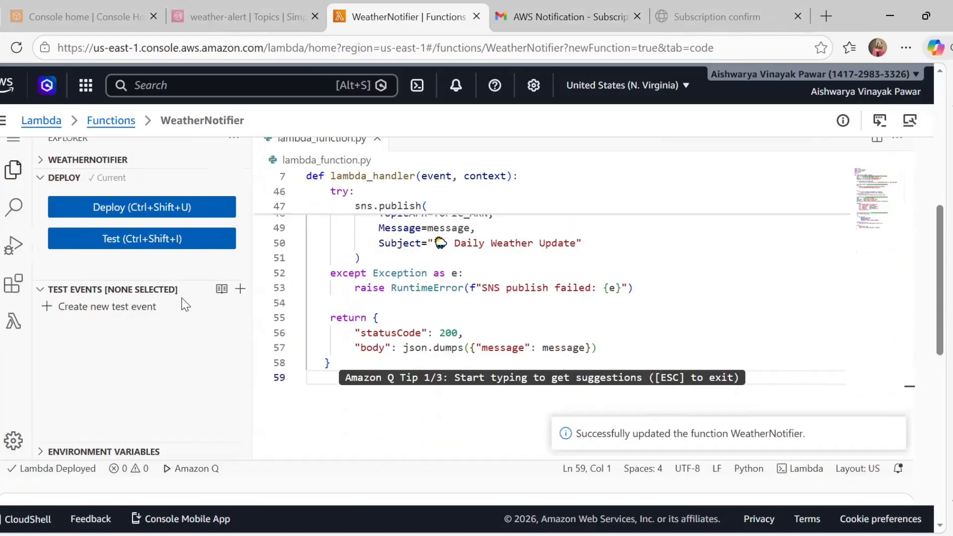
click(169, 240)
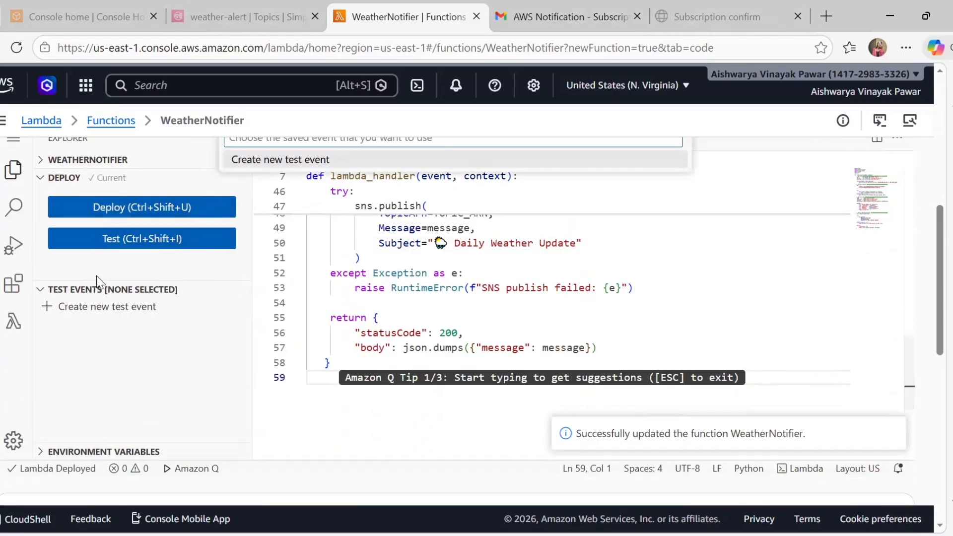
click(307, 161)
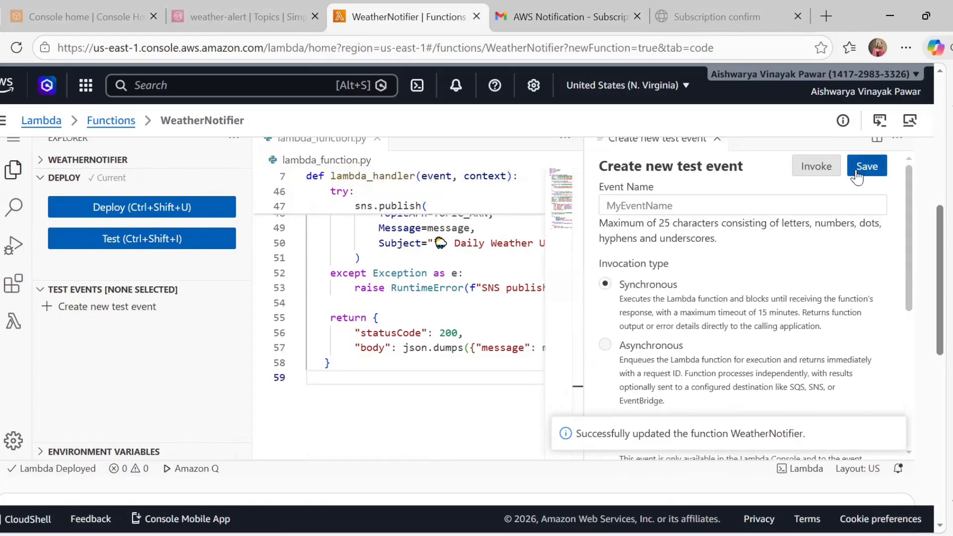
click(740, 207)
text(My)
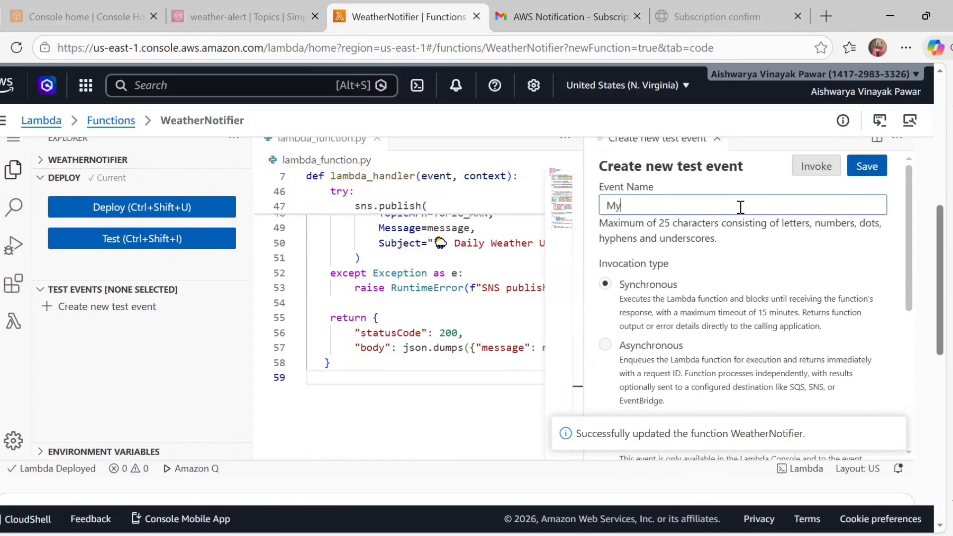
text(_event_n)
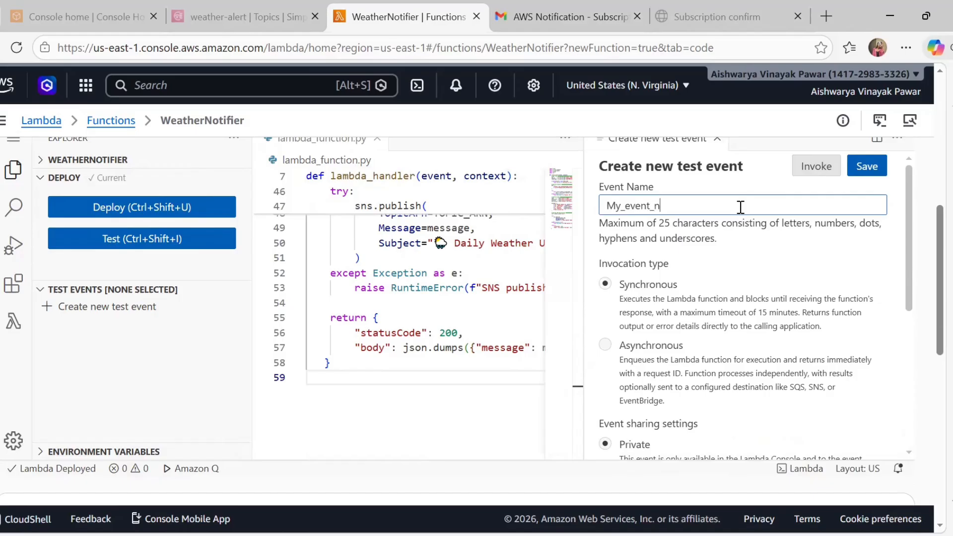
text(ame)
key(BackSpace)
key(BackSpace)
key(BackSpace)
click(873, 169)
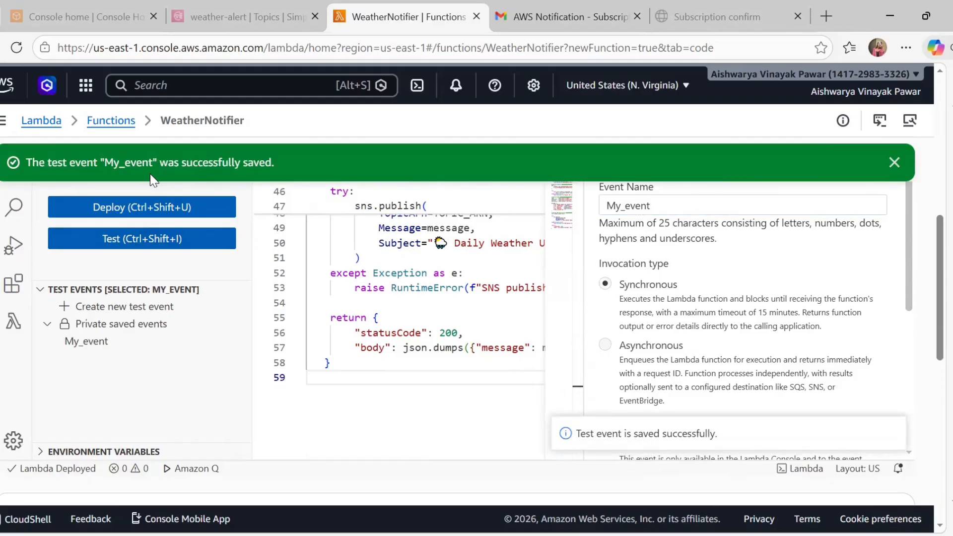
click(895, 162)
scroll(291, 316, down, 5)
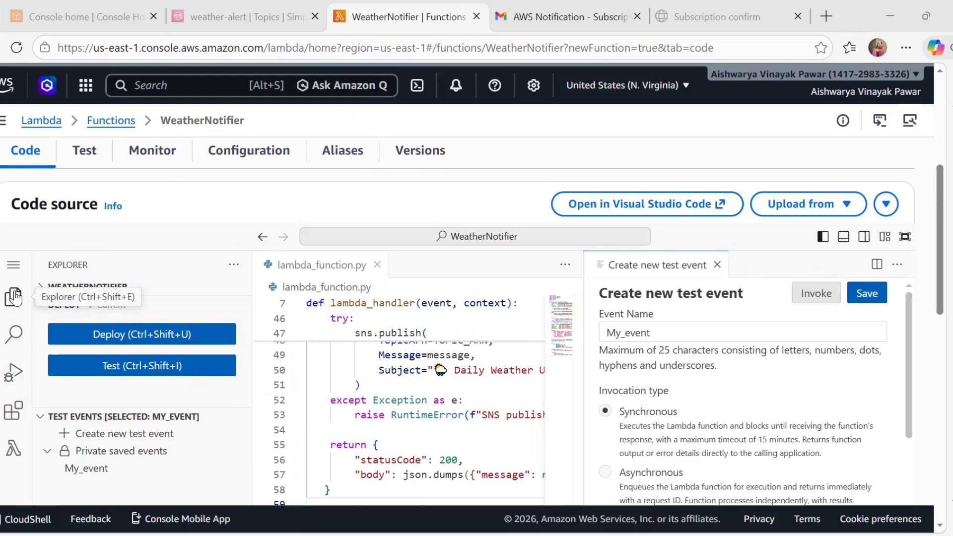
Open WeatherNotifier's environment variables editor and add a new variable row
click(230, 168)
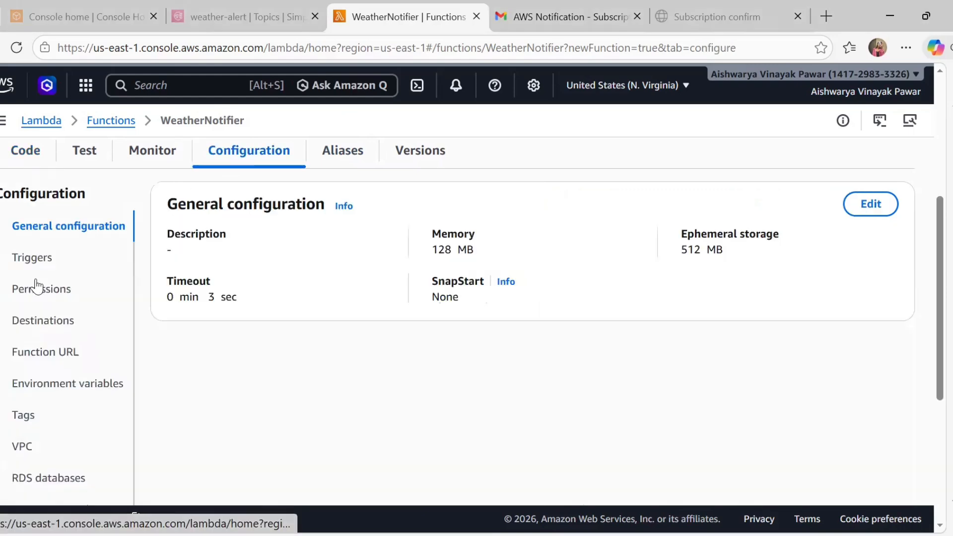
click(95, 388)
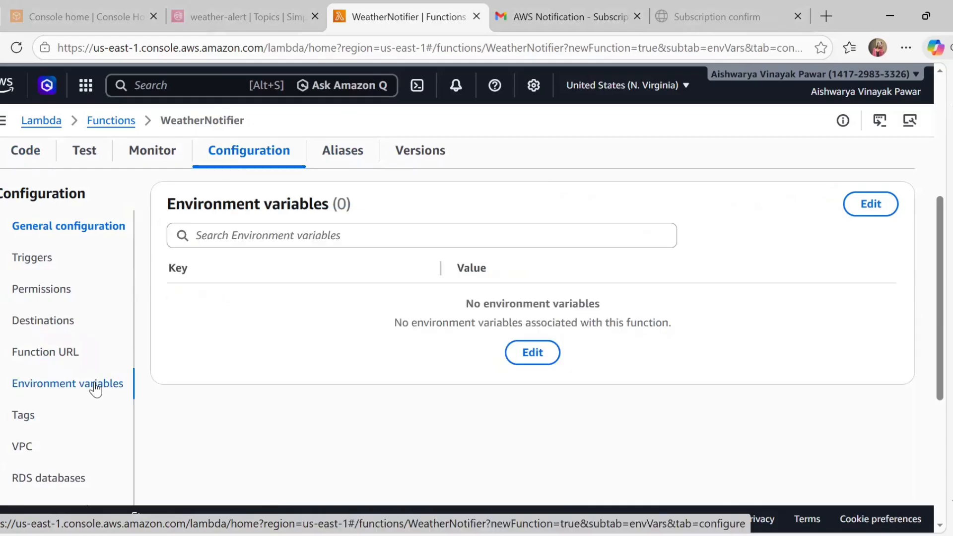
click(875, 200)
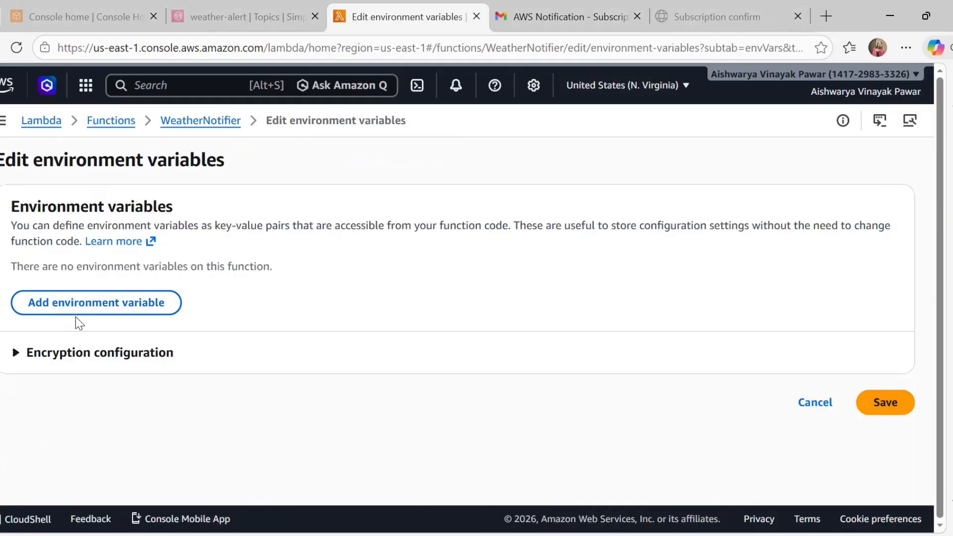
click(91, 312)
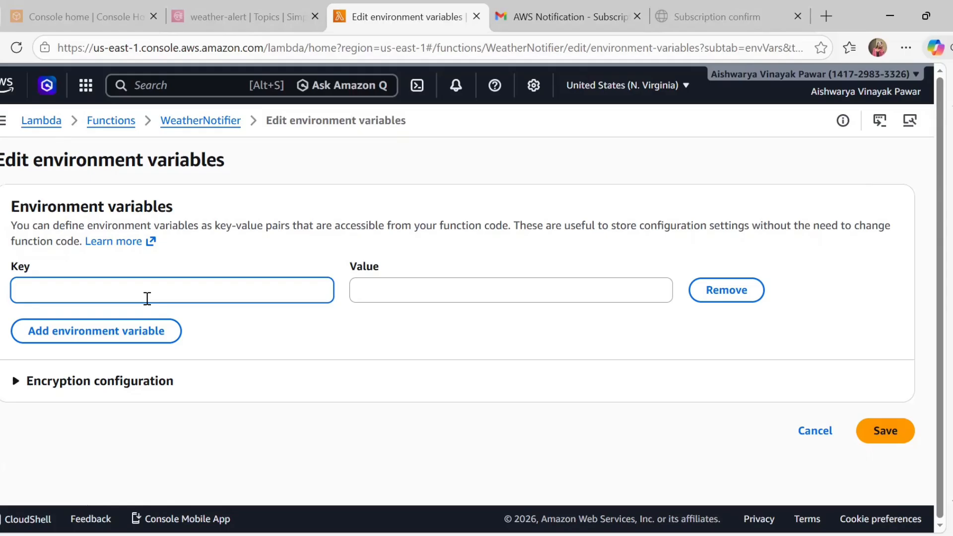
Paste OPENWEATHER_API_KEY as the new variable's key and open a blank browser tab
key(alt+Tab)
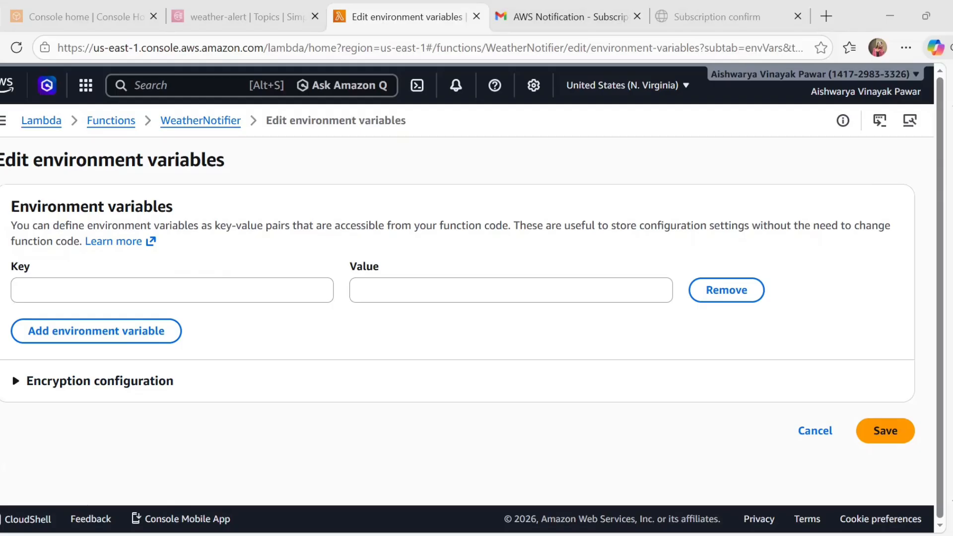
click(80, 290)
text(OPENWEATHER_API_KEY)
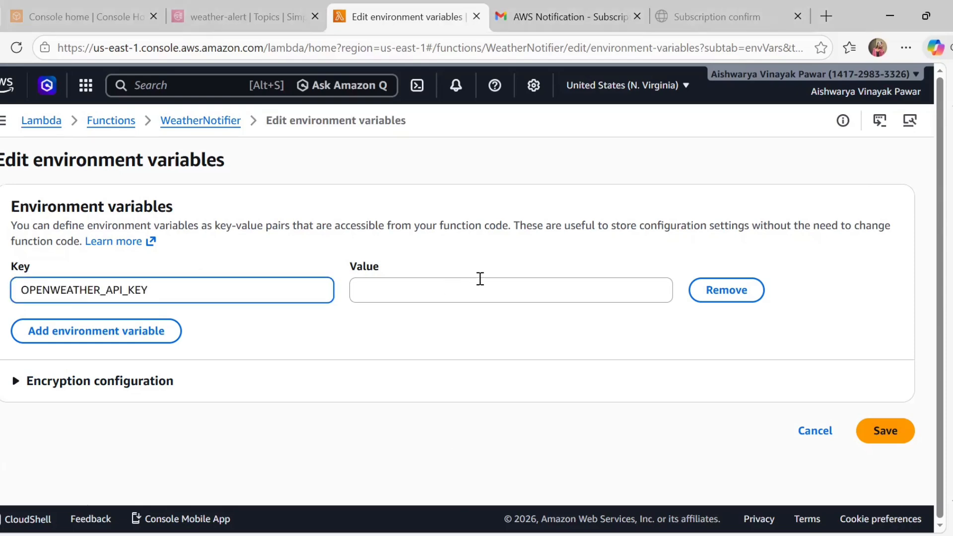
click(463, 285)
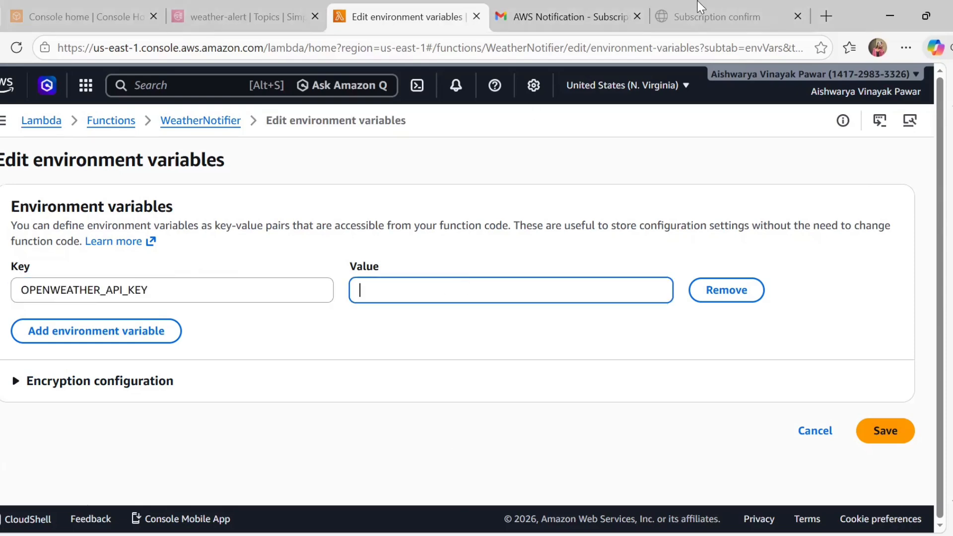
click(826, 16)
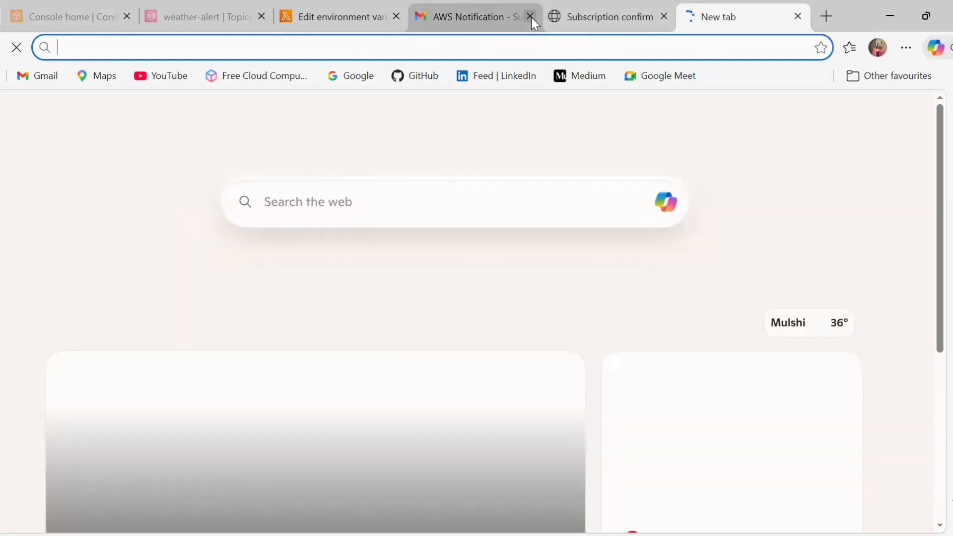
Close the AWS Notification and Subscription confirm tabs
click(531, 17)
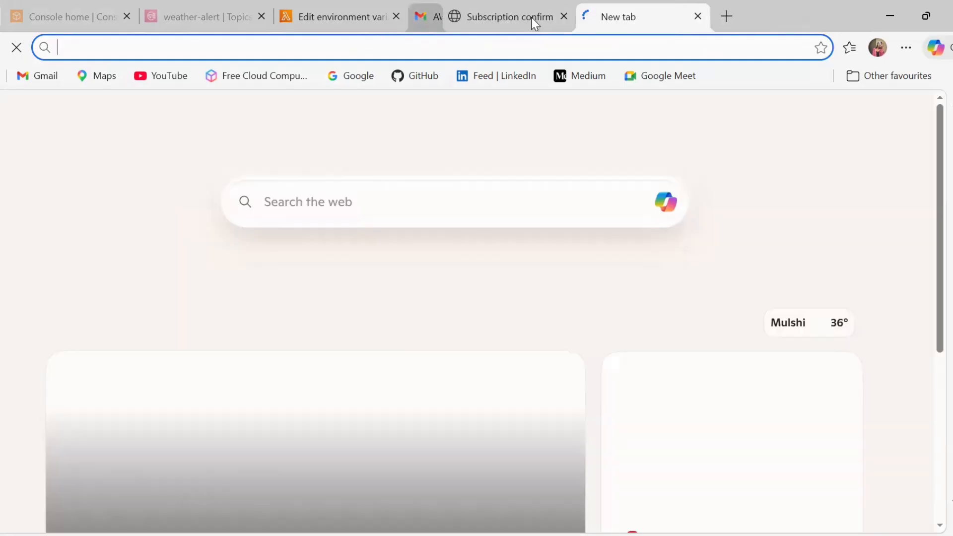
click(531, 17)
click(530, 18)
Search Bing for 'openweather api'
click(166, 37)
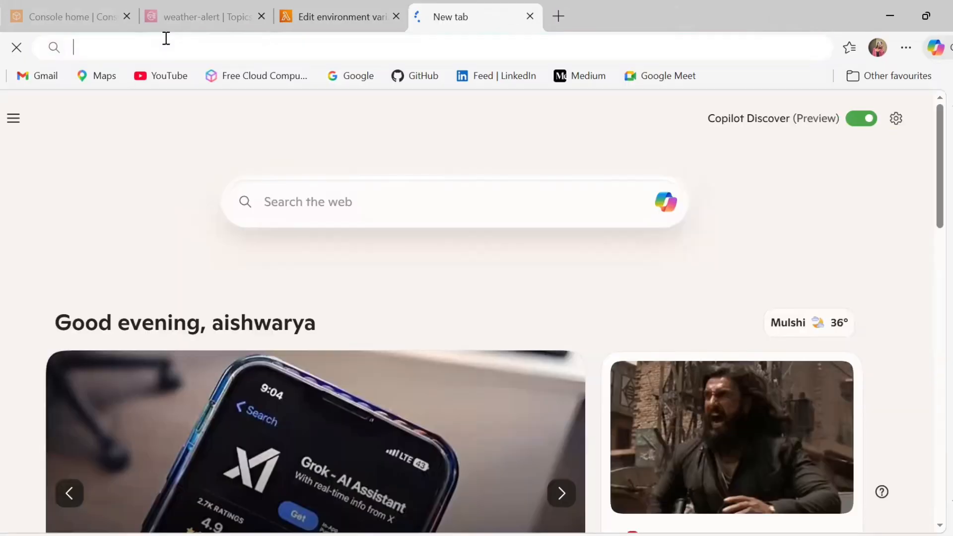
text(openweather)
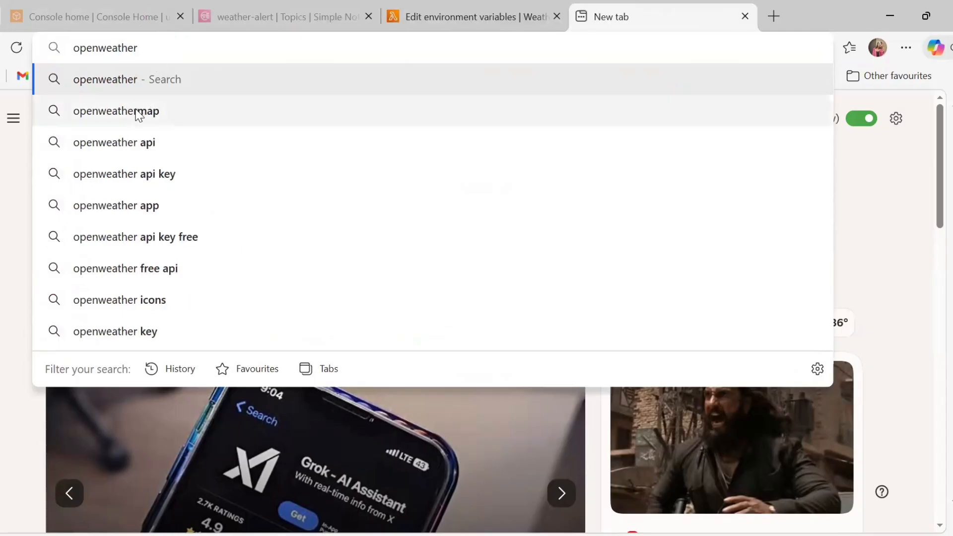
click(135, 148)
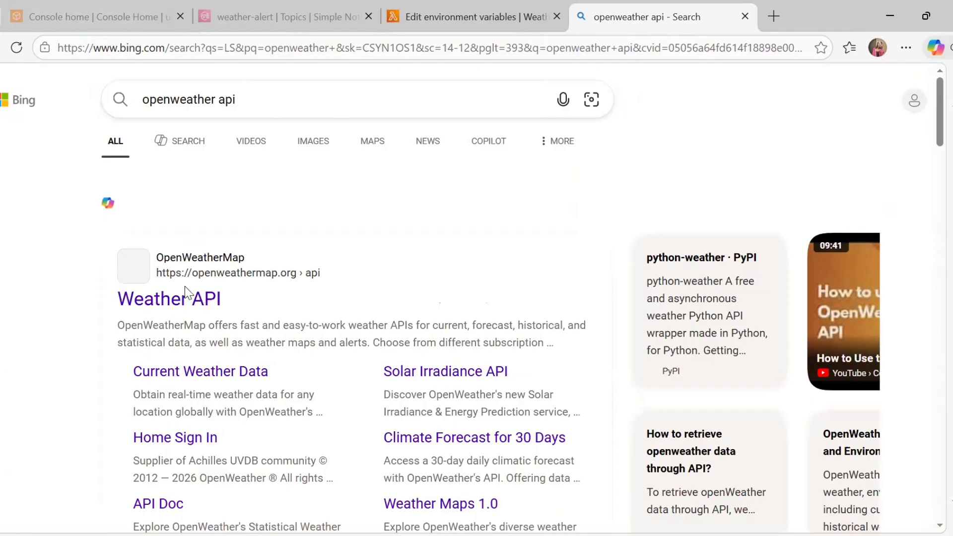
Open OpenWeatherMap's Weather API page and go to its Login page's email field
click(176, 304)
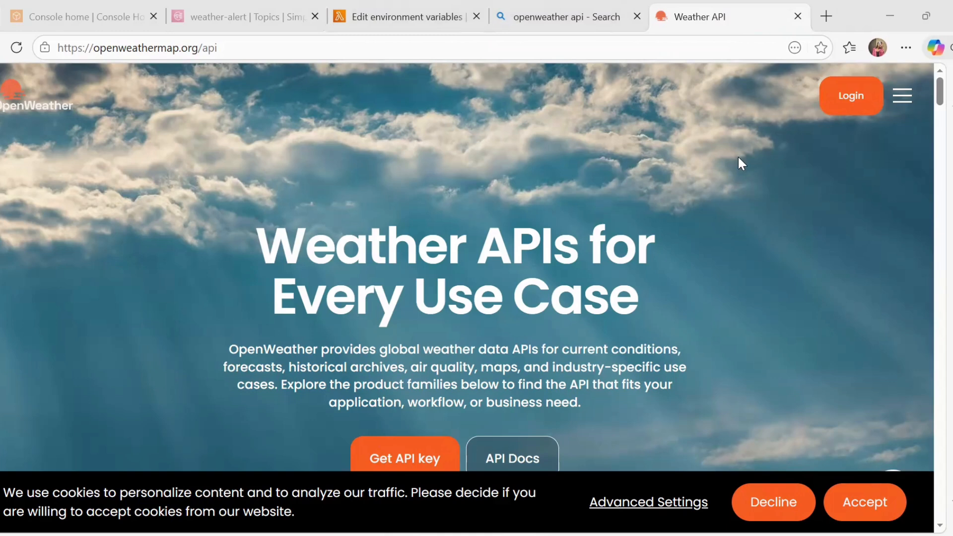
click(849, 101)
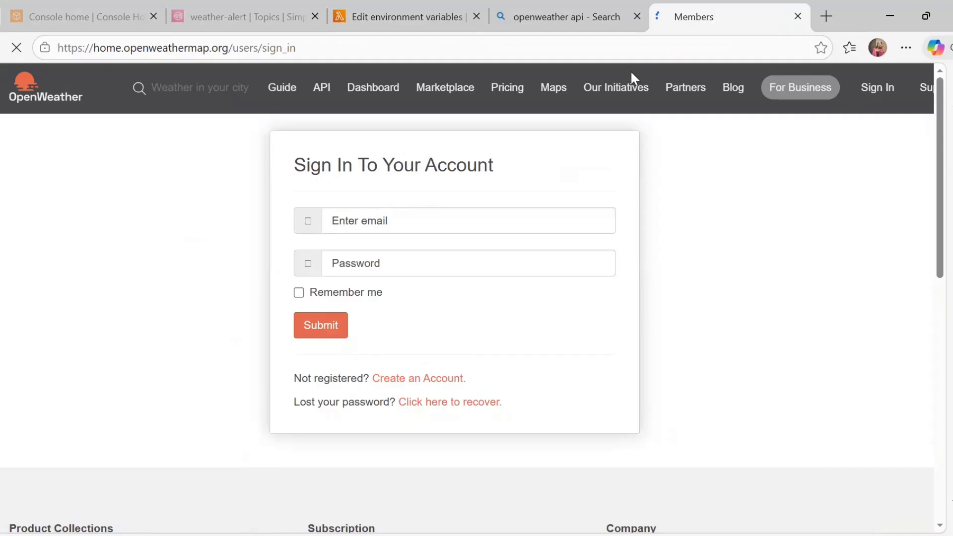
click(407, 229)
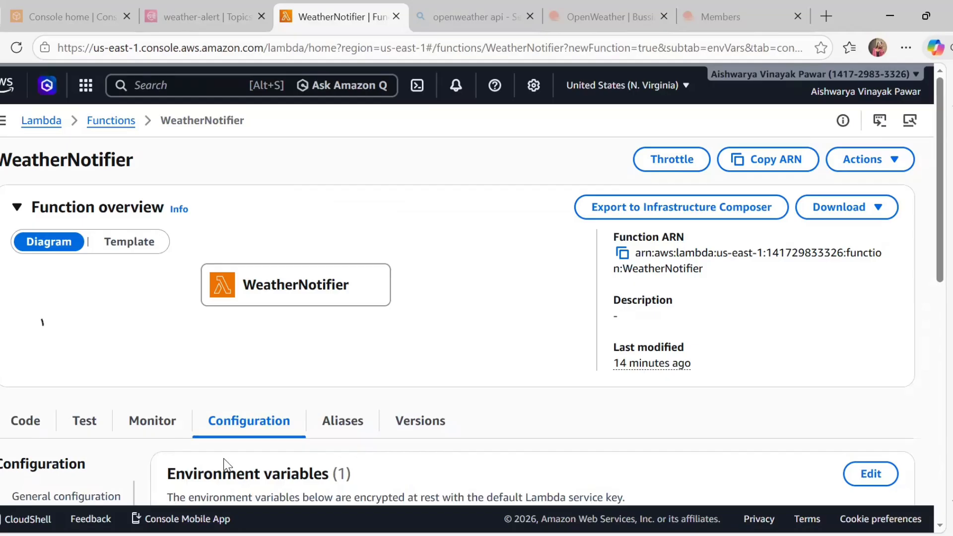
Reopen the environment variables editor and copy the Default key from OpenWeather's API keys page
scroll(779, 345, down, 2)
click(871, 387)
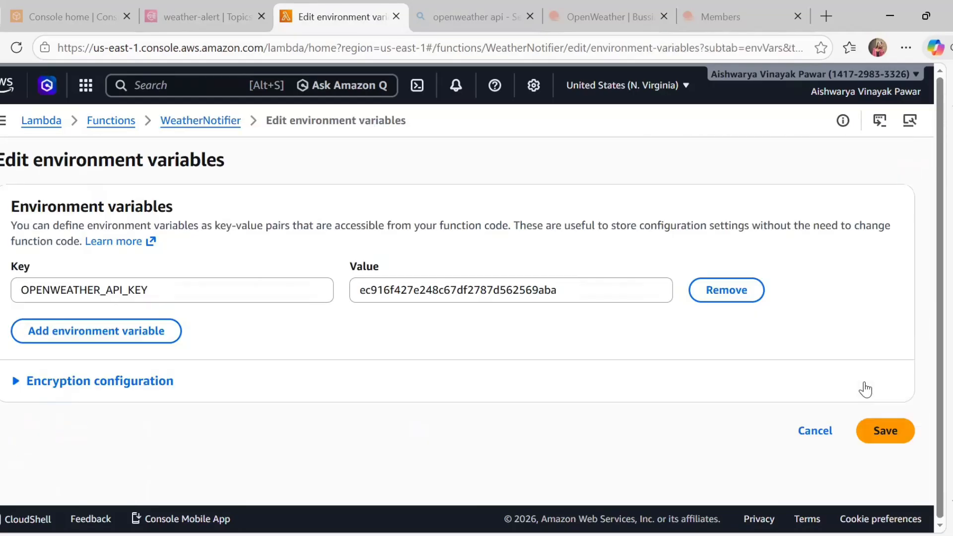
double_click(440, 296)
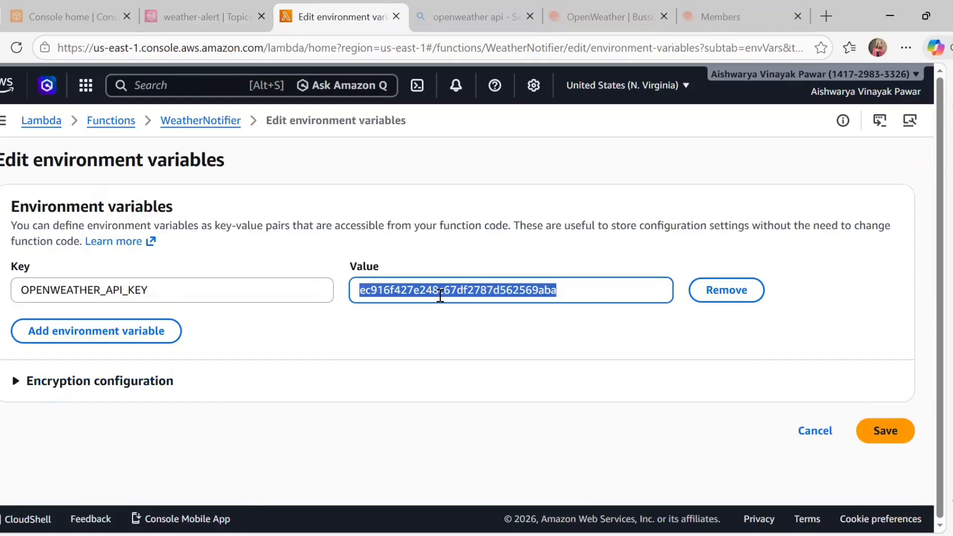
click(629, 16)
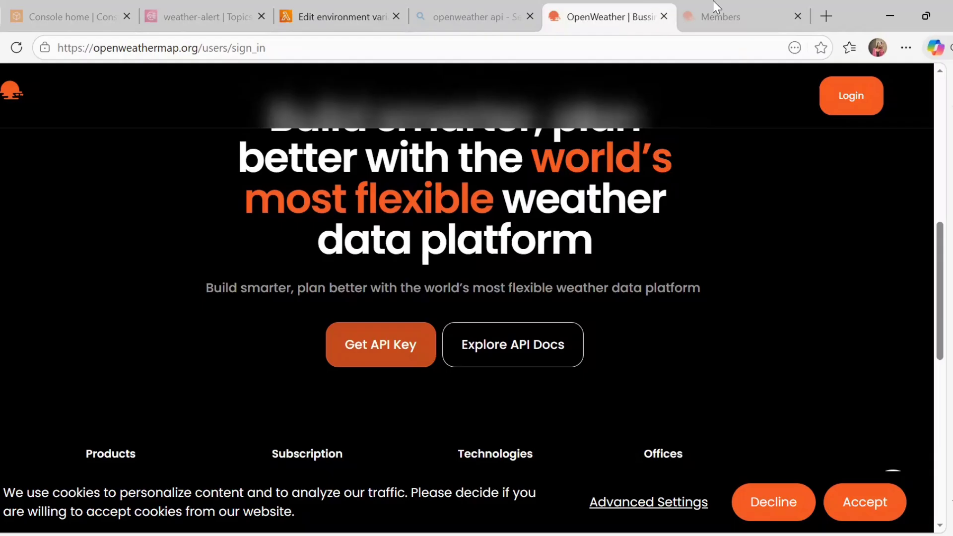
click(730, 1)
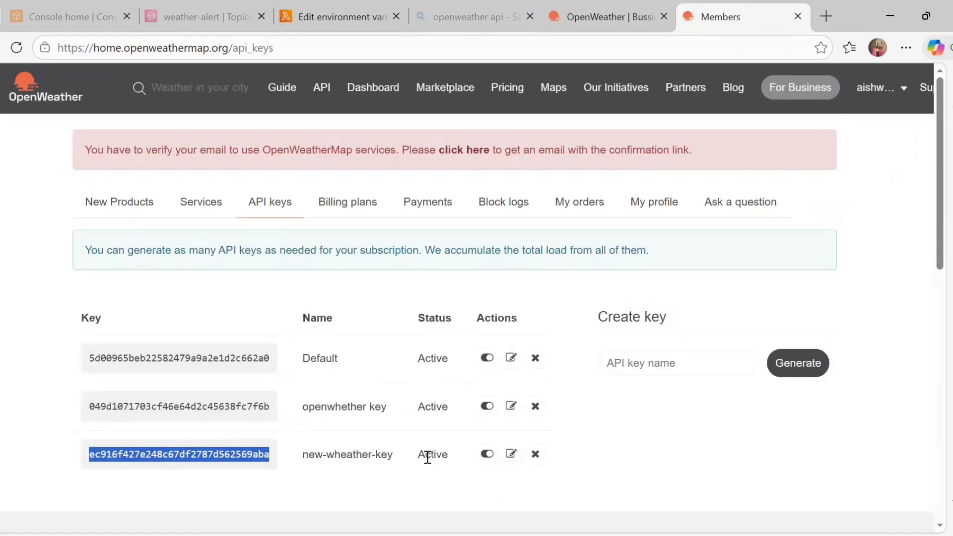
double_click(237, 456)
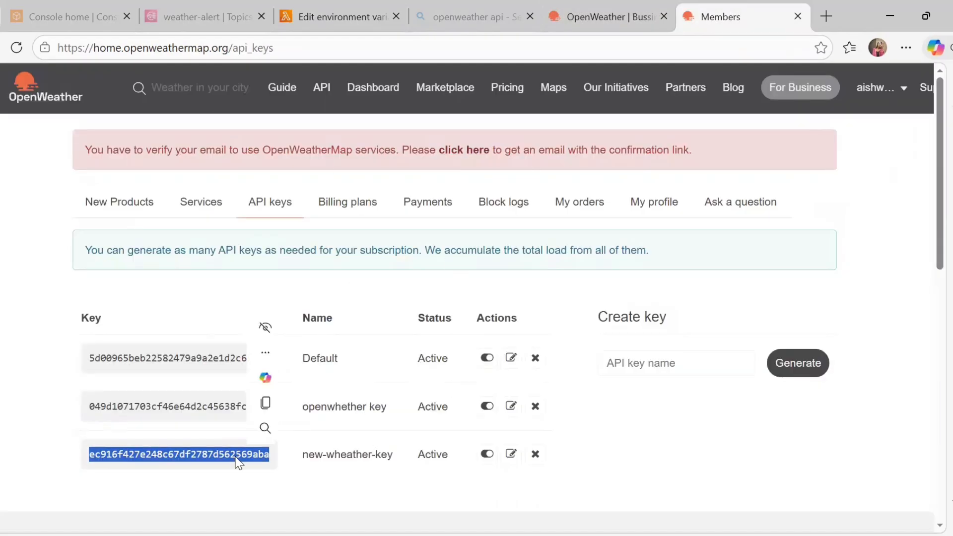
double_click(205, 358)
key(ctrl+c)
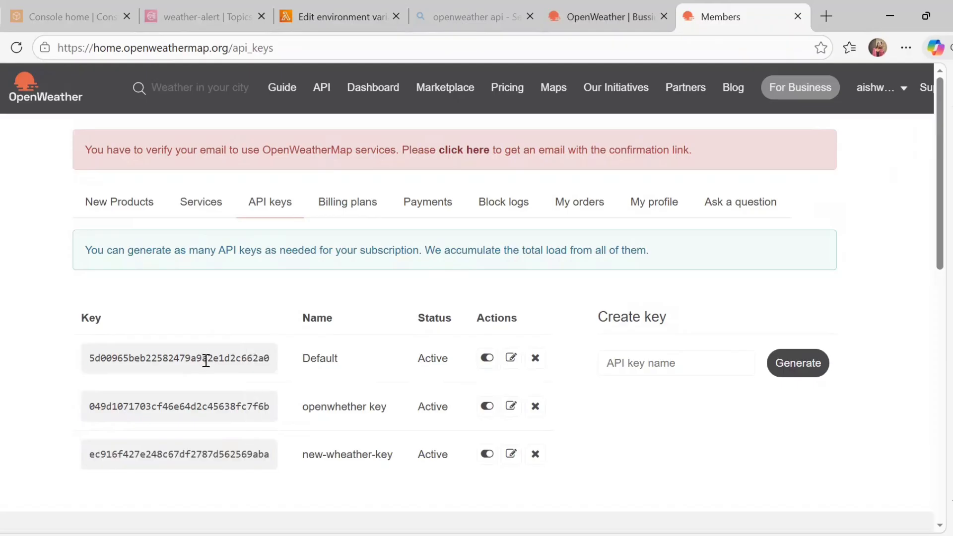
Replace the OPENWEATHER_API_KEY value with the Default key and add a second variable row
click(312, 14)
click(508, 280)
key(ctrl+v)
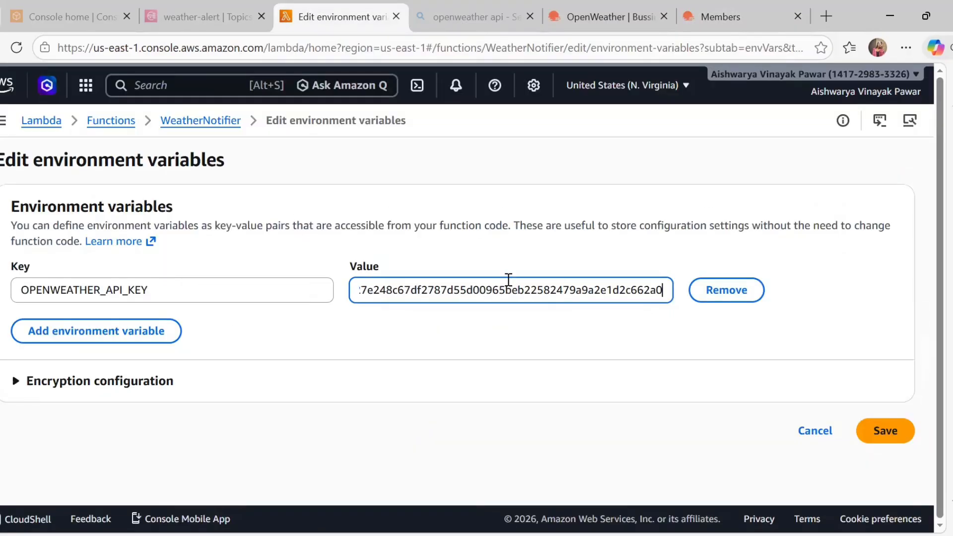
key(ctrl+a)
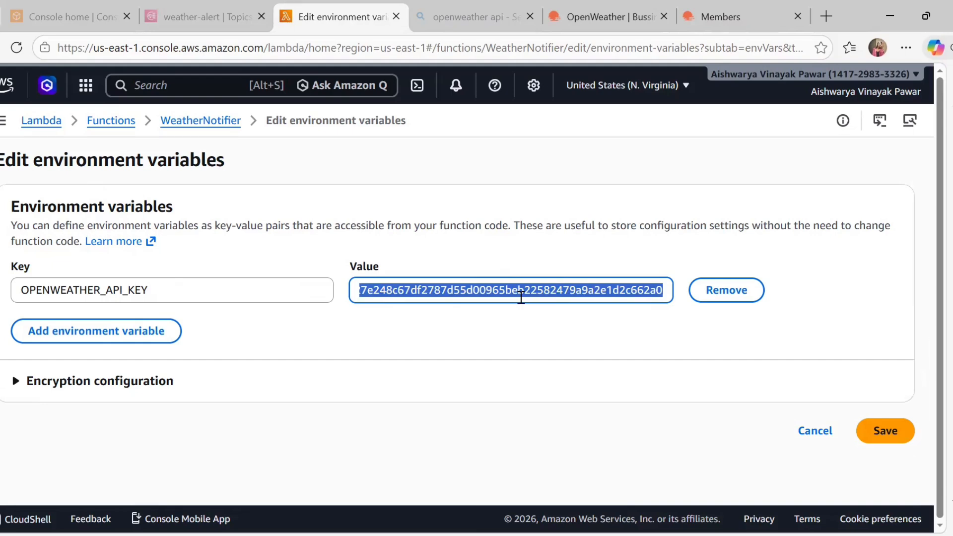
key(ctrl+v)
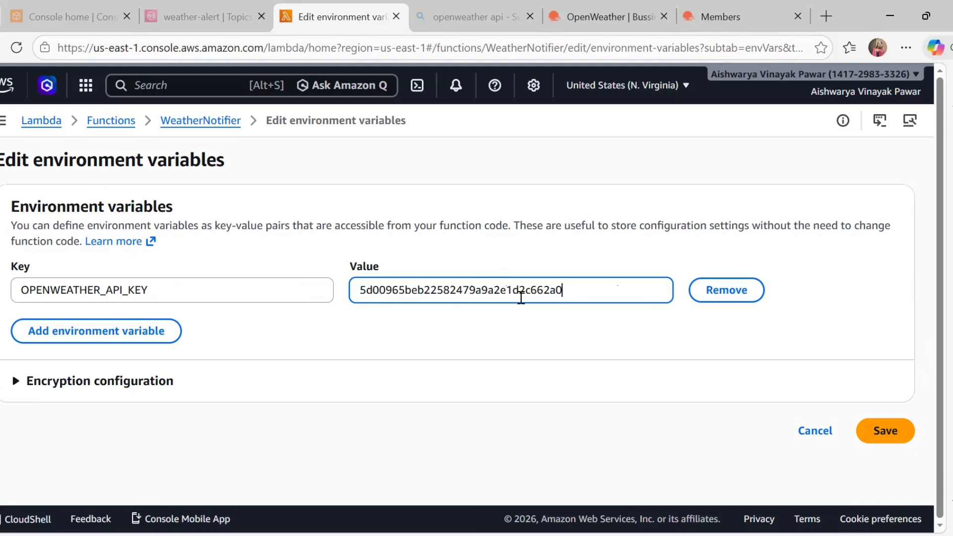
click(131, 332)
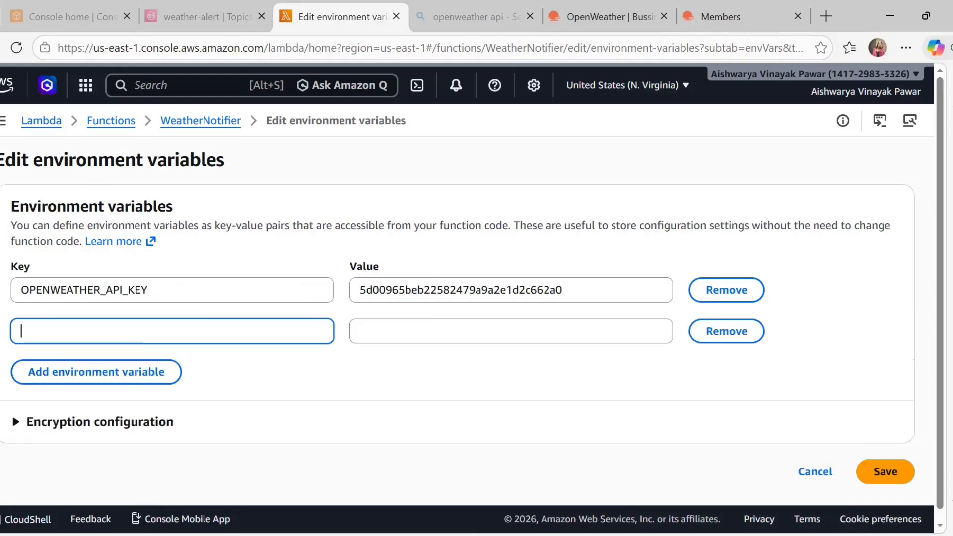
key(alt+Tab)
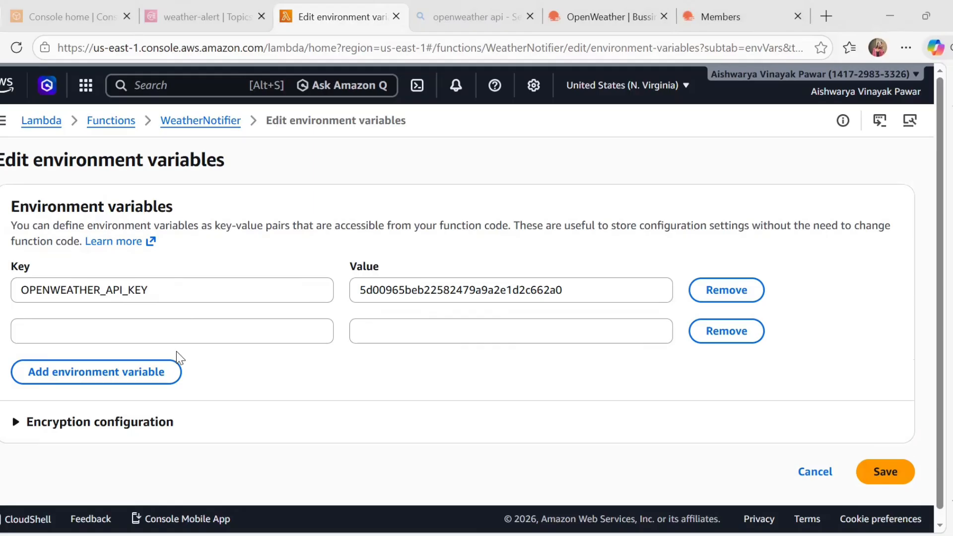
Add SNS_TOPIC_ARN with the copied weather-alert topic ARN as its value
click(193, 329)
text(SNS_TOPIC_ARN)
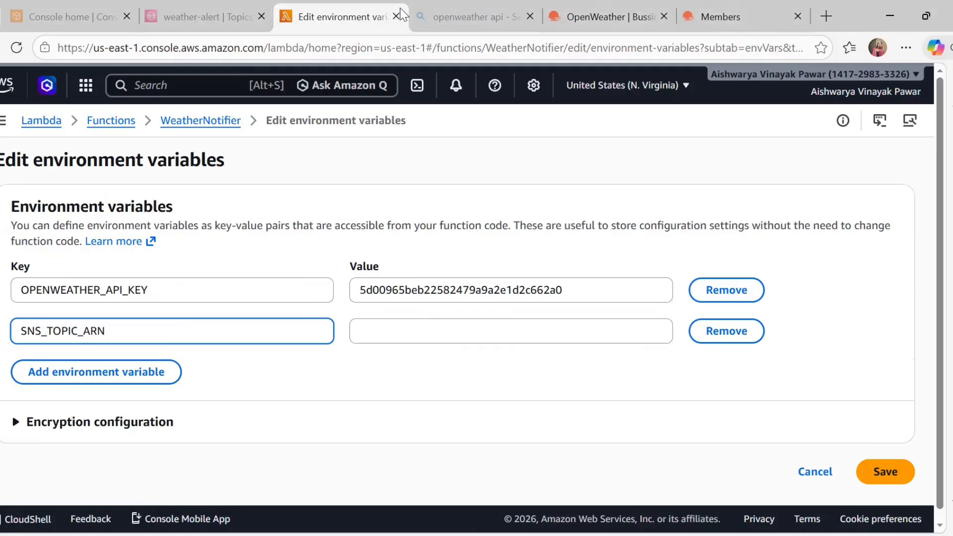
click(204, 4)
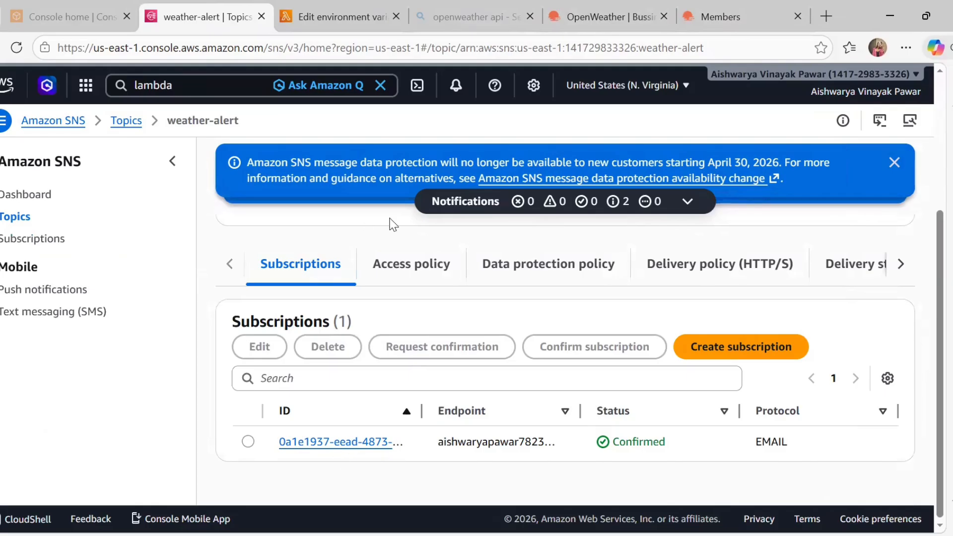
scroll(445, 212, up, 4)
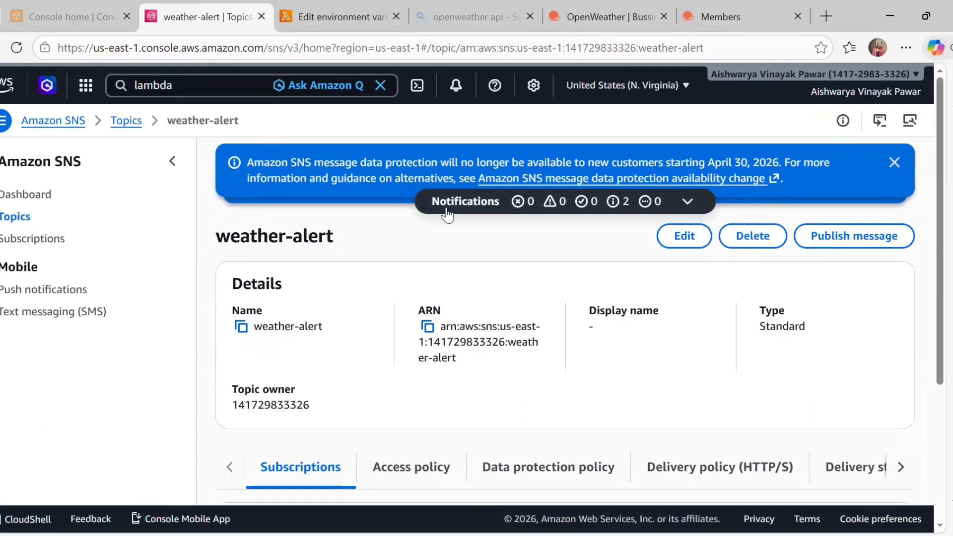
click(427, 327)
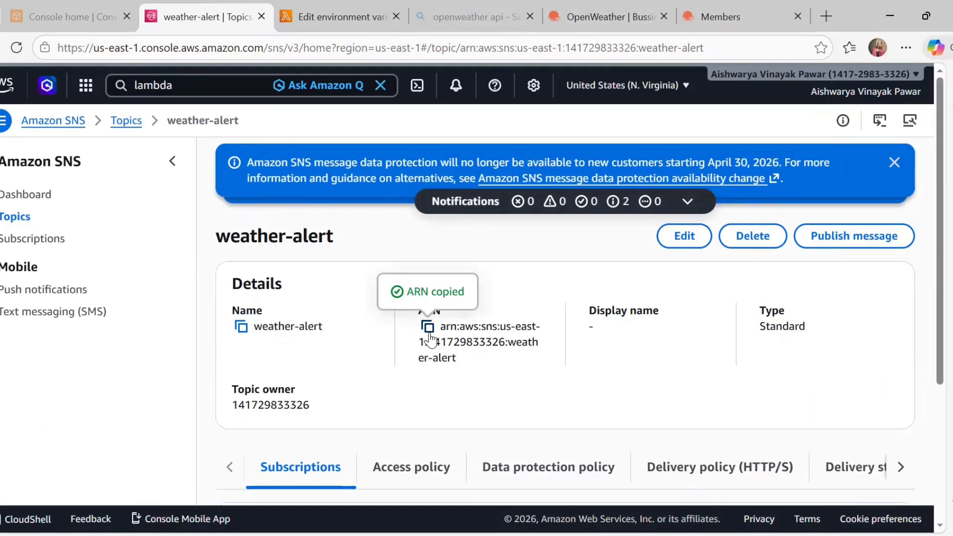
click(623, 9)
click(708, 9)
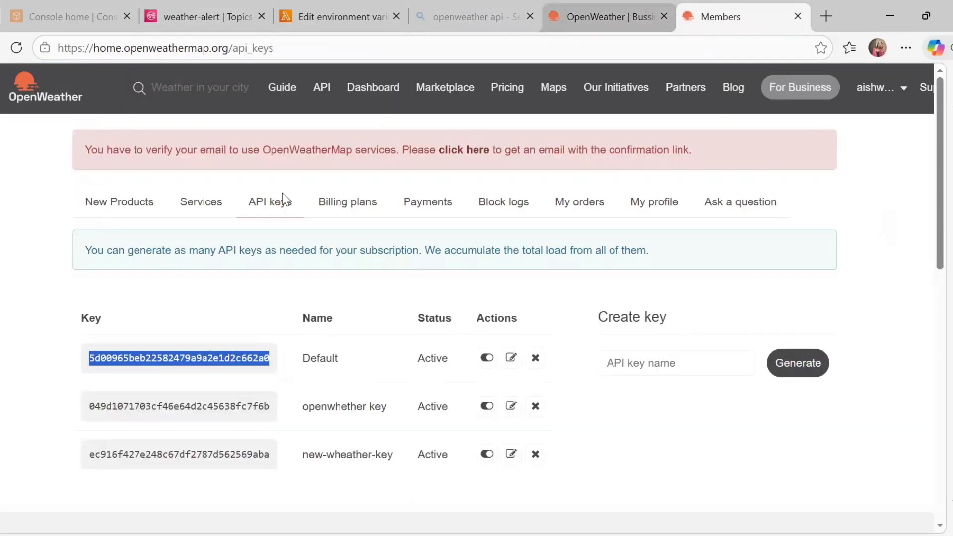
click(305, 7)
click(407, 321)
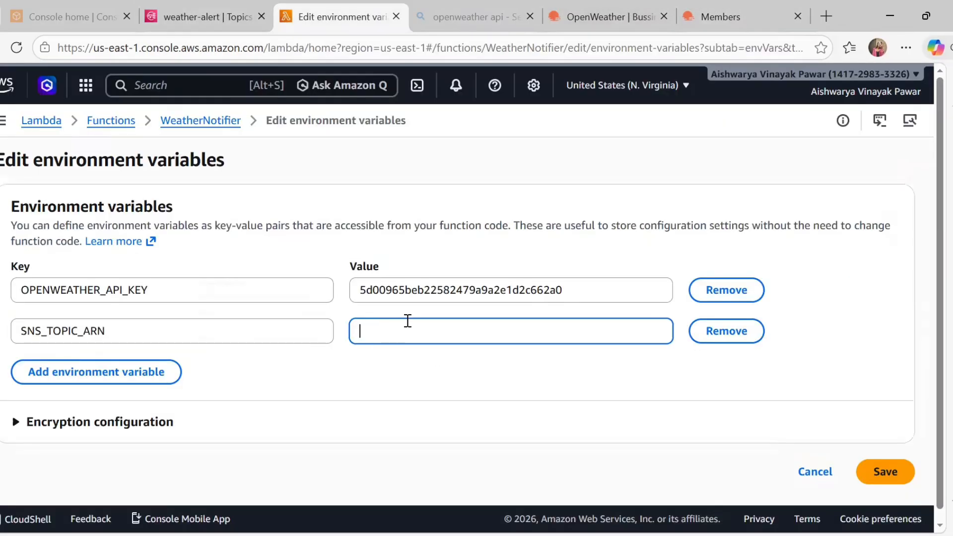
key(ctrl+v)
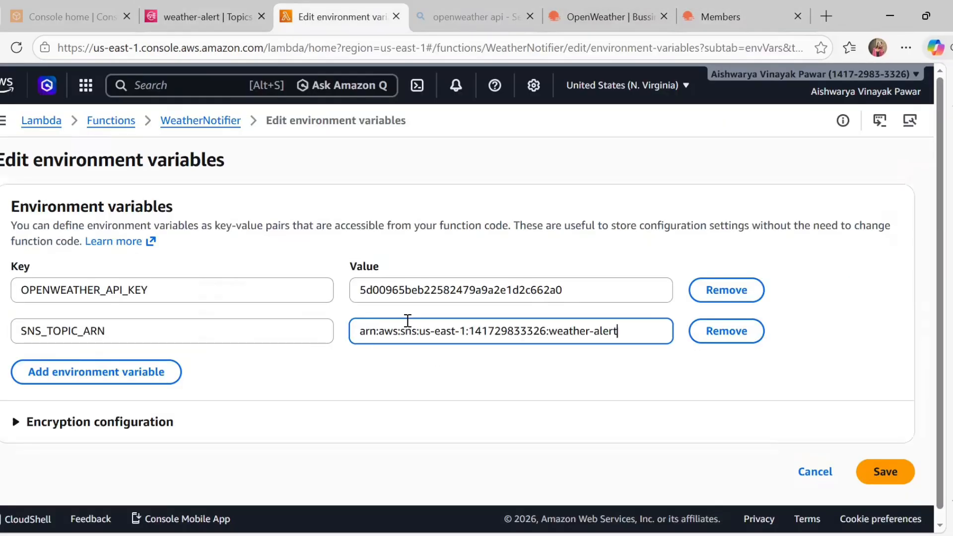
Add a CITY variable set to Pune and save the environment variables
click(114, 372)
text(C)
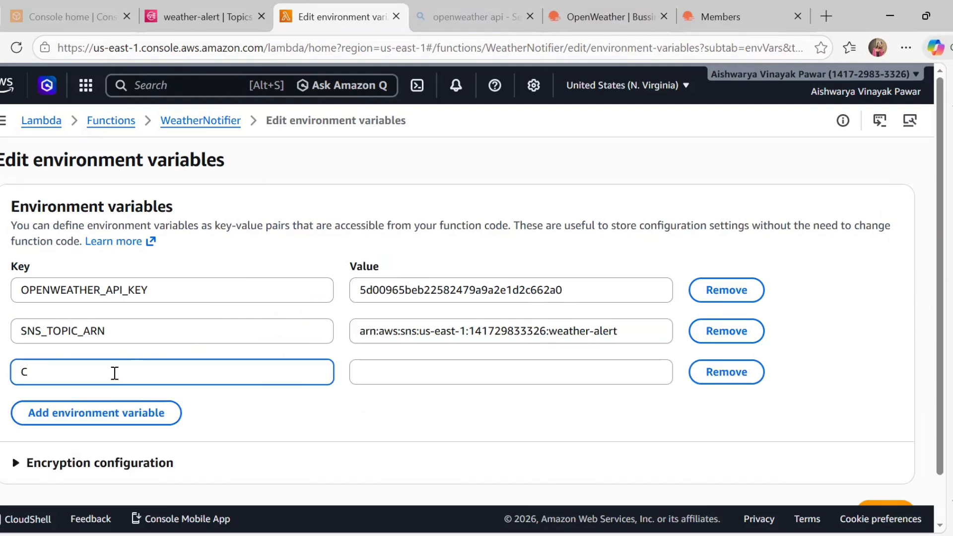
text(ITY)
click(364, 373)
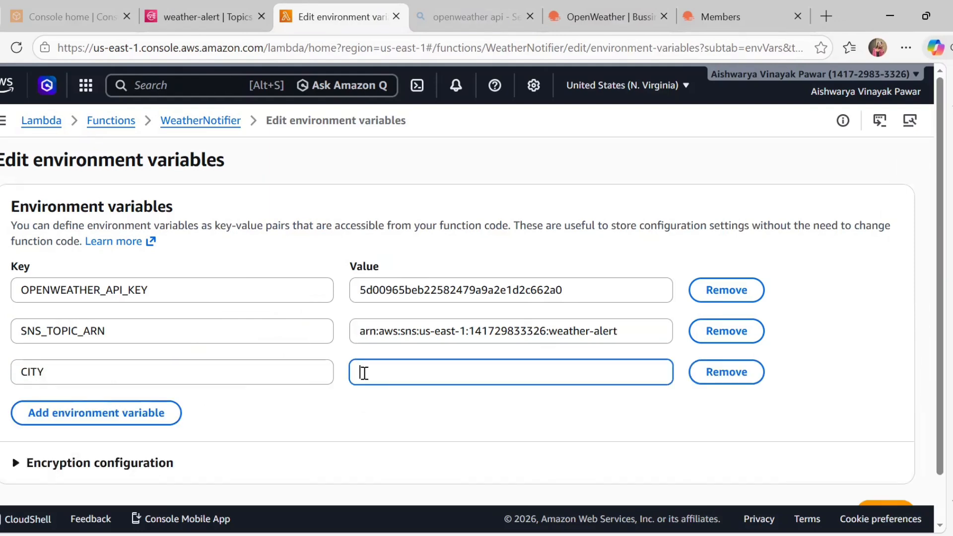
text(Pune)
scroll(121, 435, down, 2)
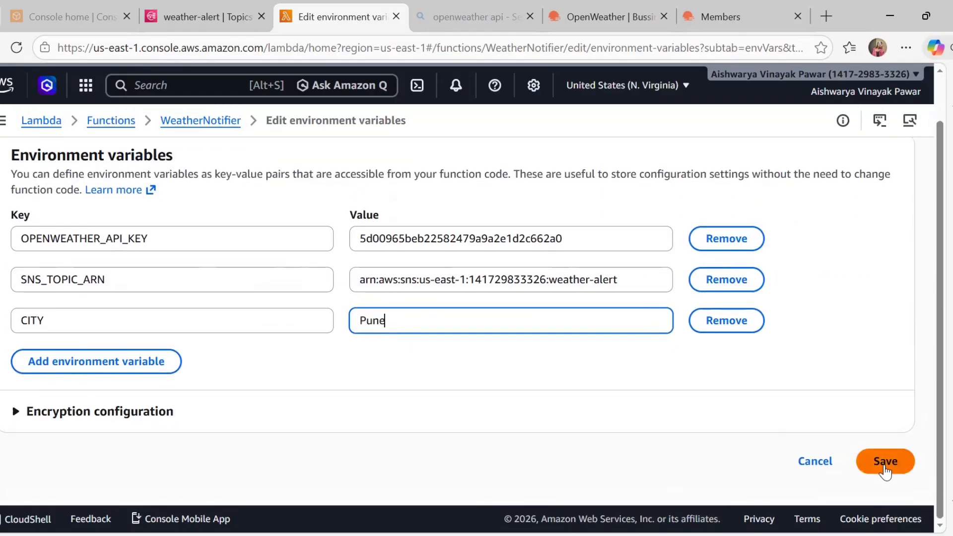
click(883, 462)
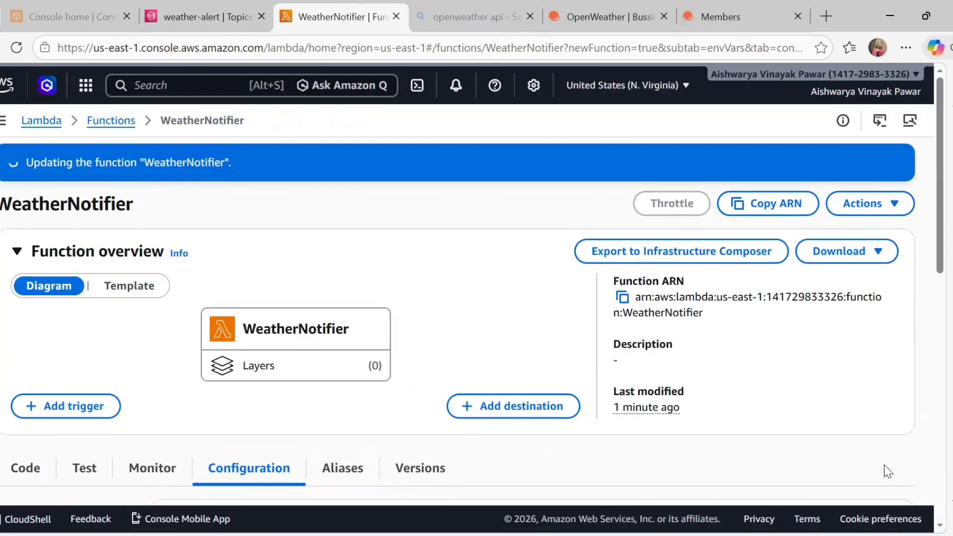
Dismiss the update notices and review the saved CITY, OPENWEATHER_API_KEY and SNS_TOPIC_ARN variables
click(894, 162)
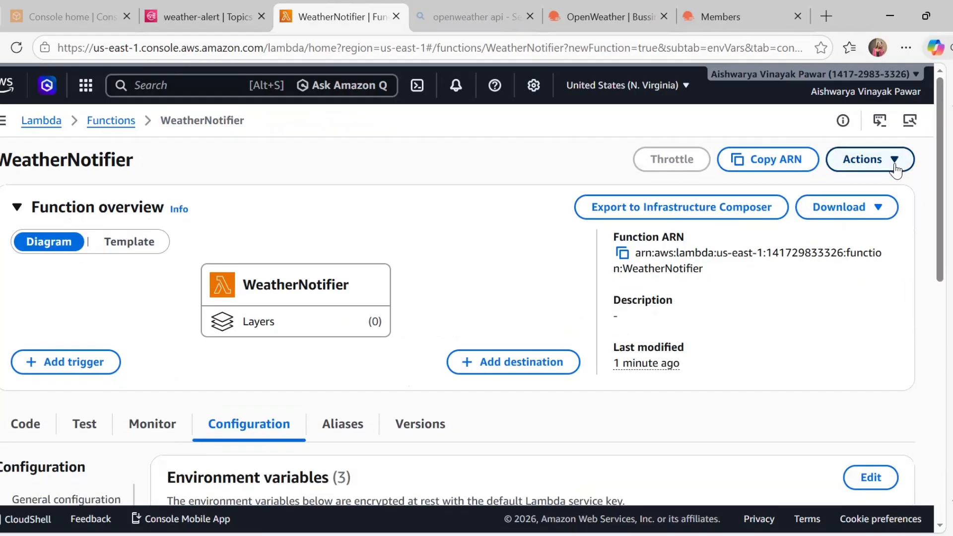
scroll(453, 437, down, 5)
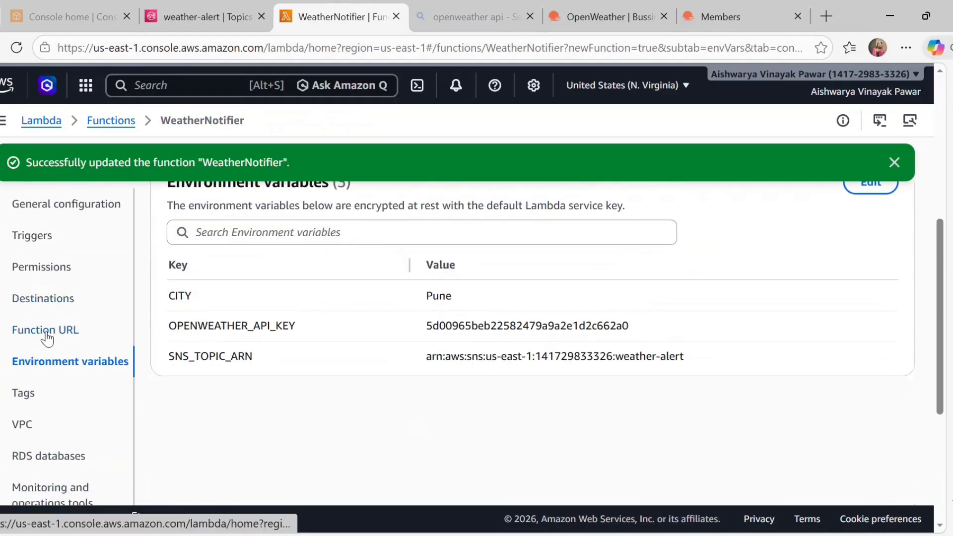
click(894, 162)
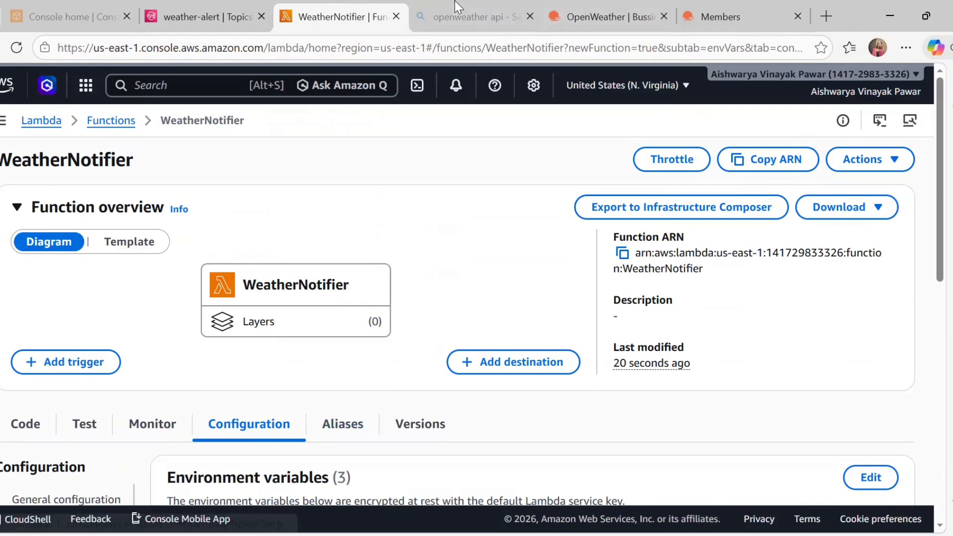
Search the console for 'iam' and open IAM in its own new tab
click(186, 85)
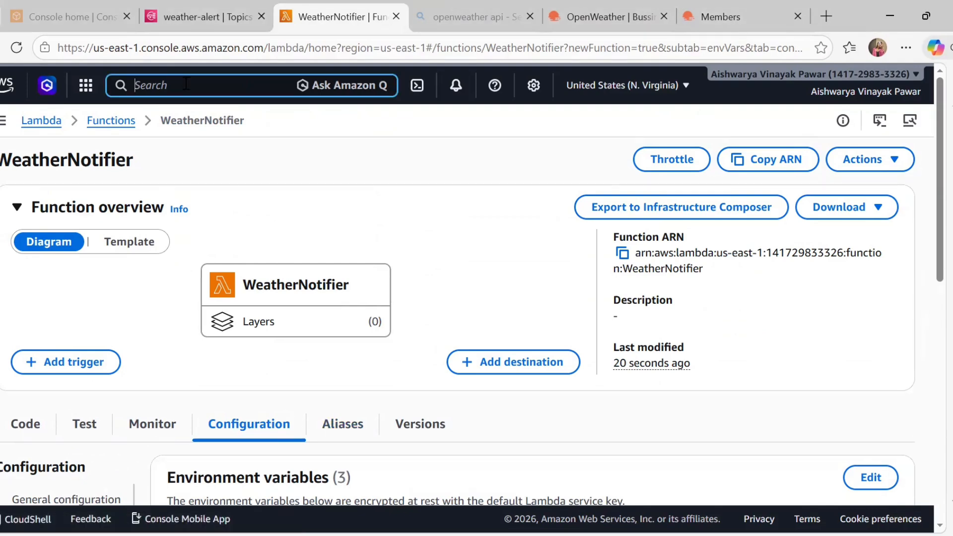
text(iam)
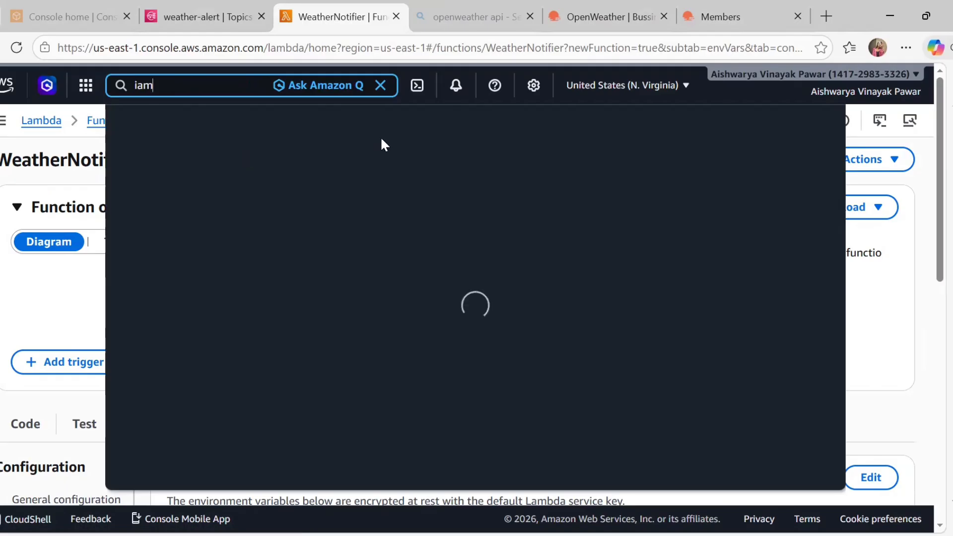
right_click(358, 168)
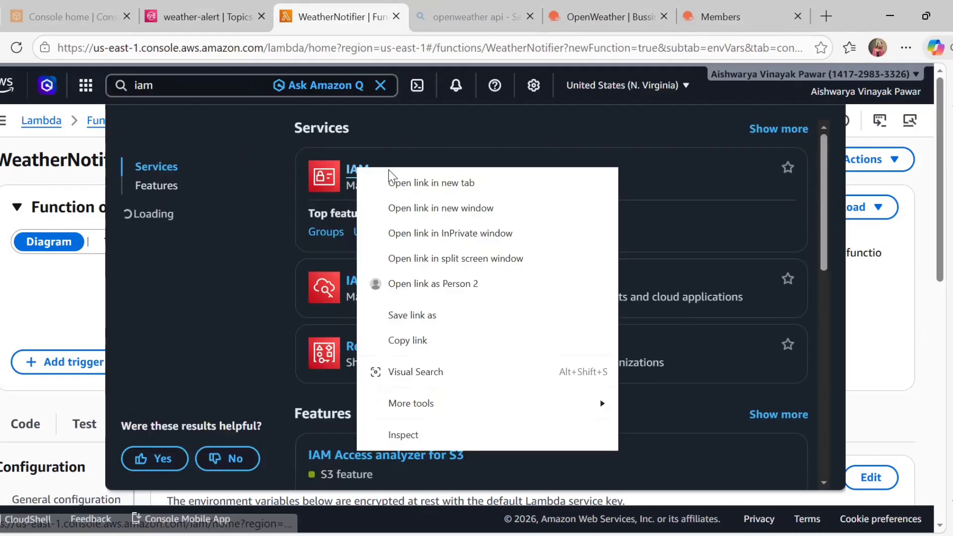
click(394, 175)
click(374, 2)
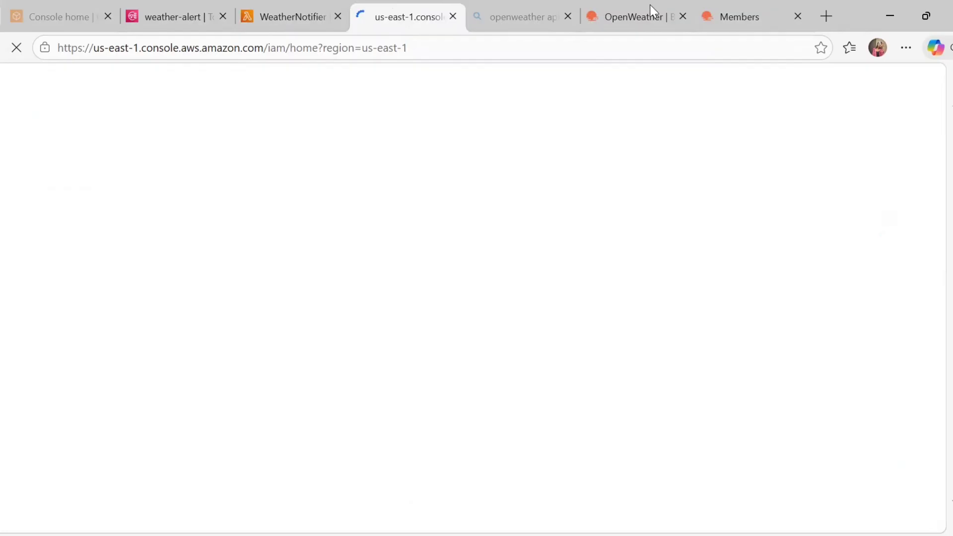
mouse_move(651, 4)
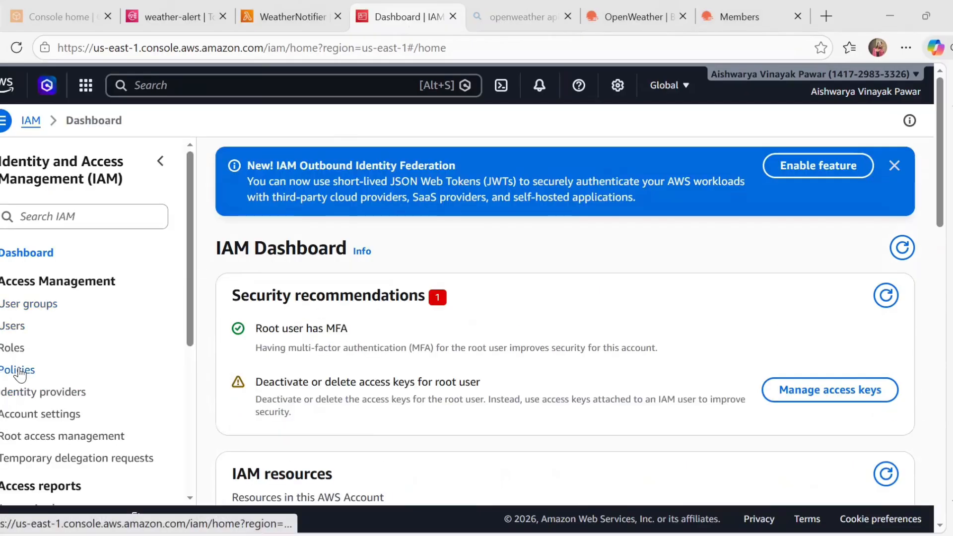
Filter IAM roles by 'weath' and open WeatherNotifier-role-dzzu20zw
click(15, 350)
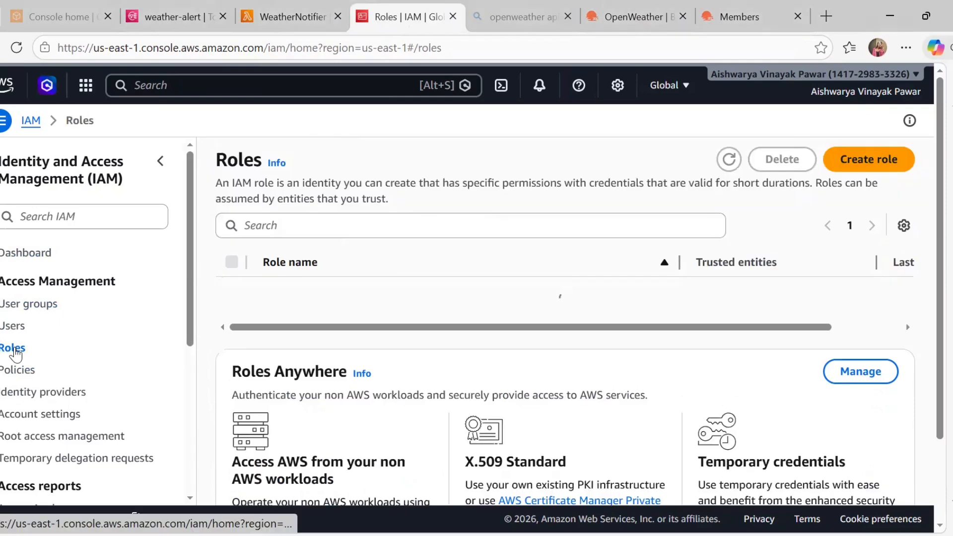
click(418, 216)
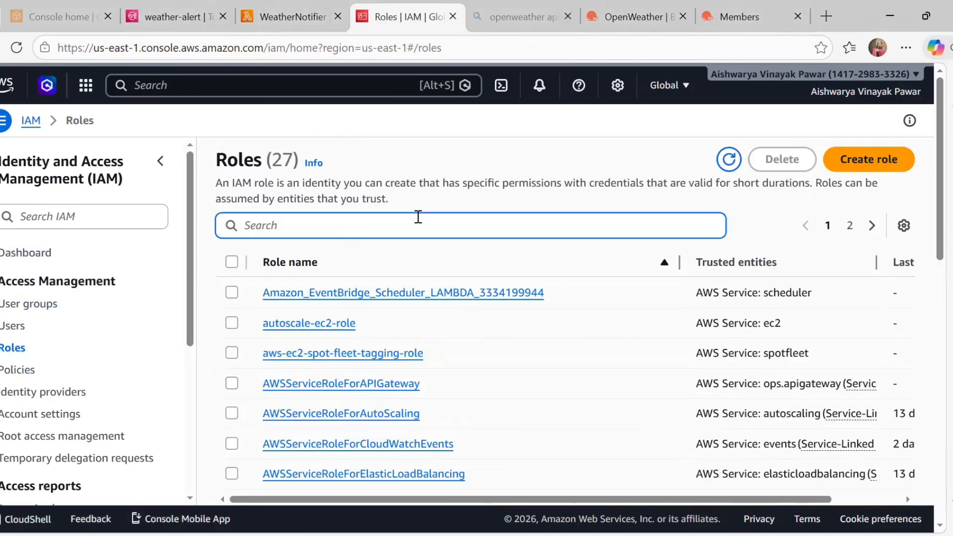
text(weath)
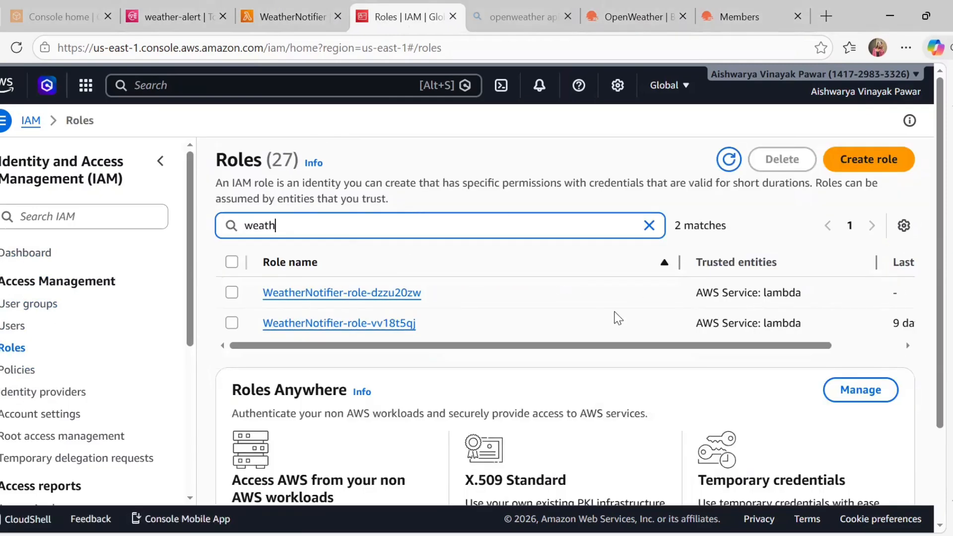
click(370, 298)
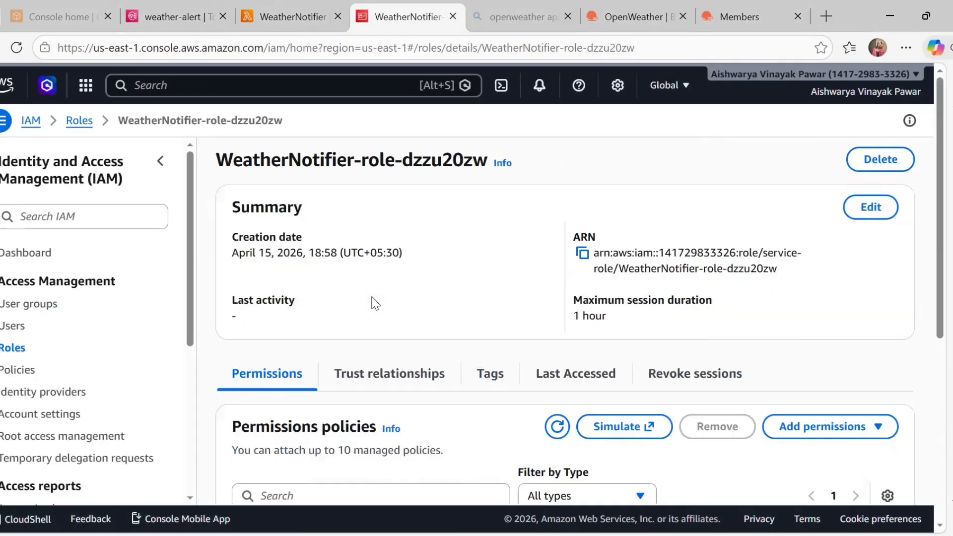
Attach the AmazonSNSFullAccess policy to the role through Add permissions
scroll(345, 369, down, 3)
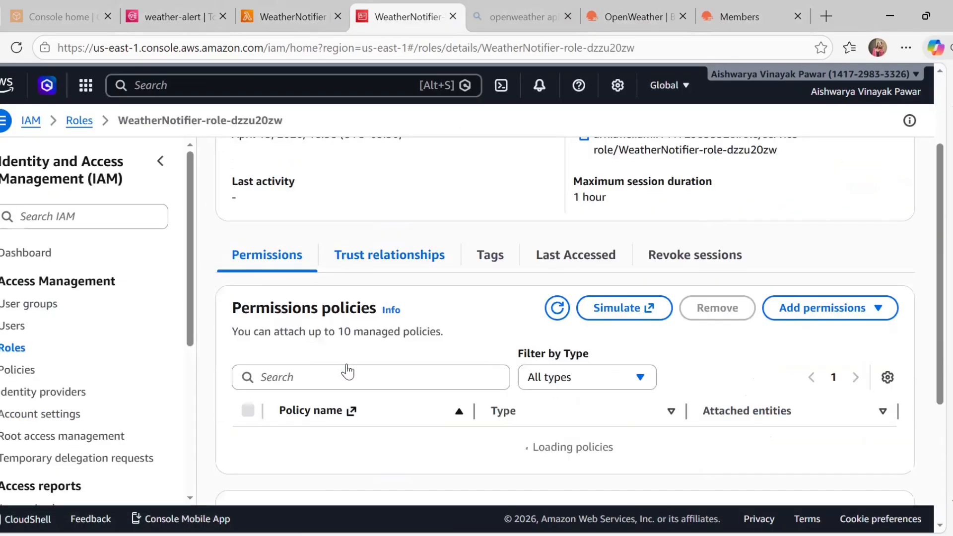
click(844, 284)
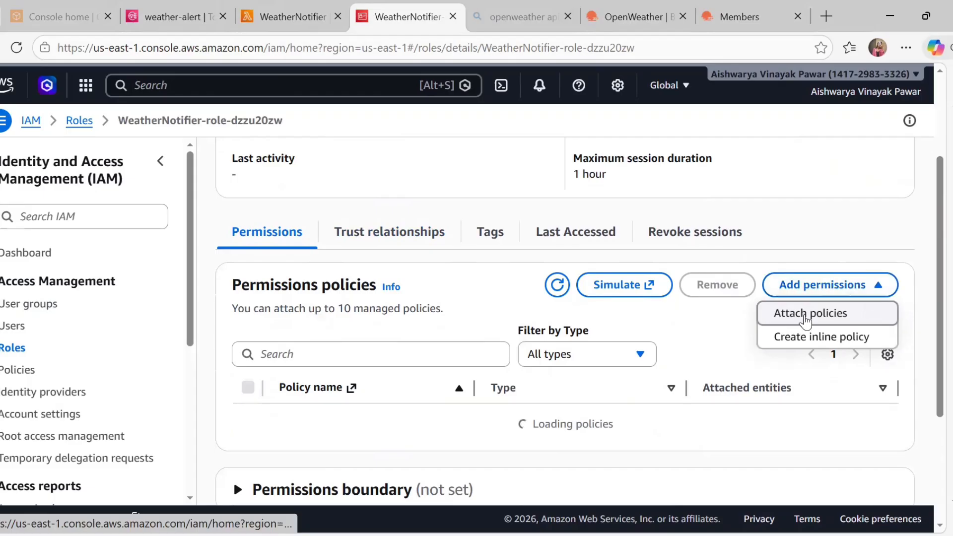
click(806, 315)
click(174, 311)
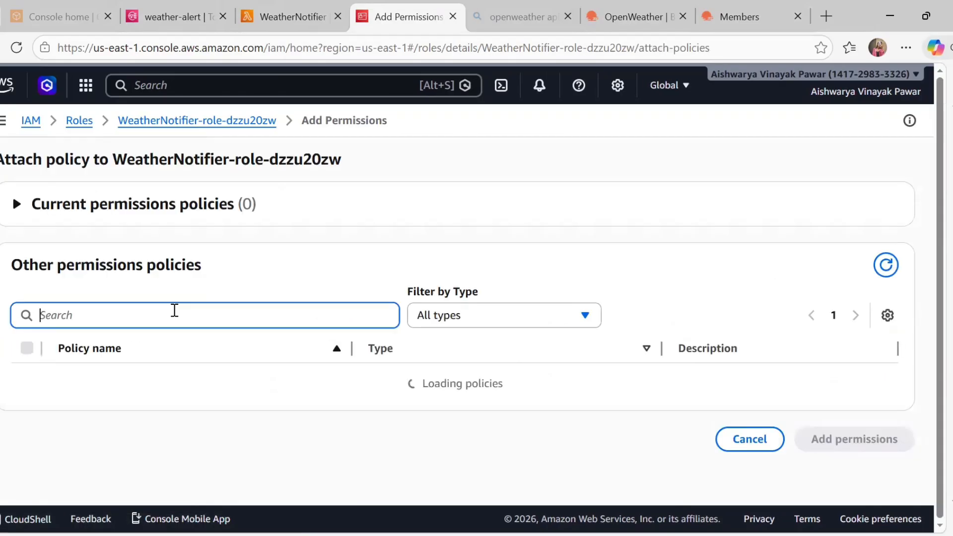
text(snsfiu)
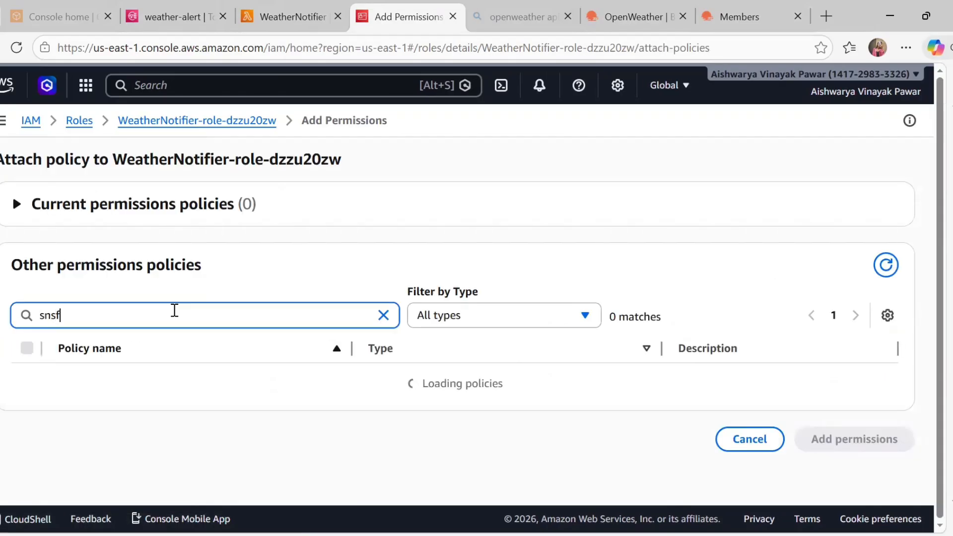
key(BackSpace)
key(BackSpace)
text(ull)
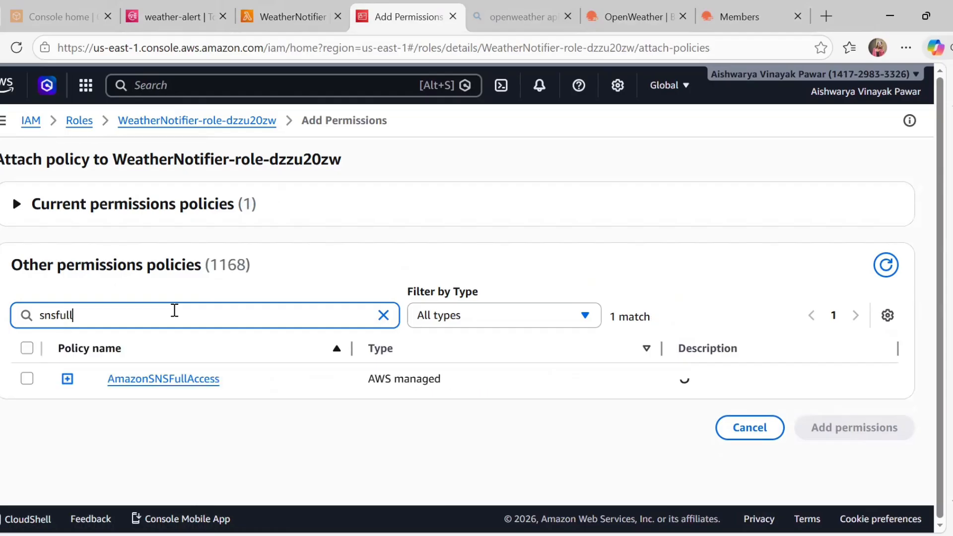
click(27, 379)
click(834, 429)
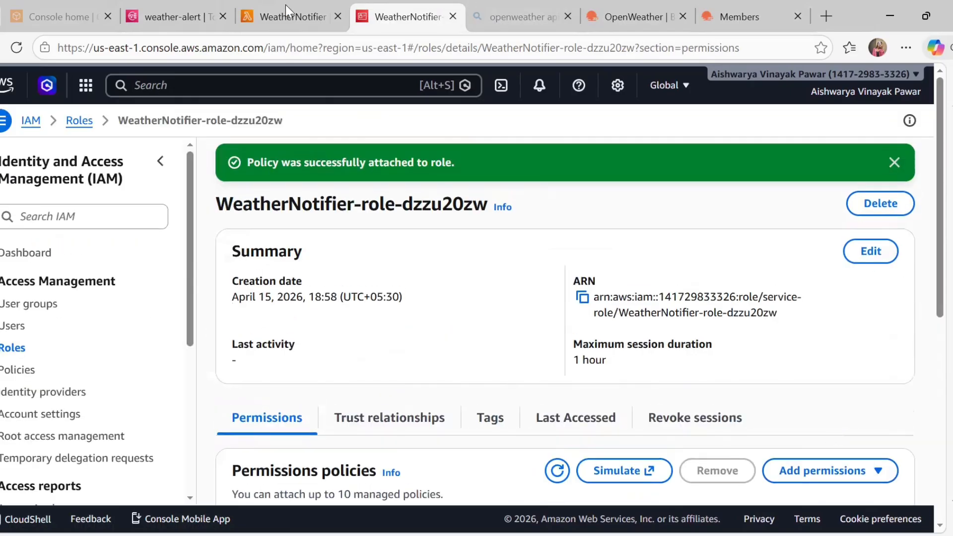
Return to WeatherNotifier's code and close the OpenWeather and search tabs
key(ctrl+shift+Tab)
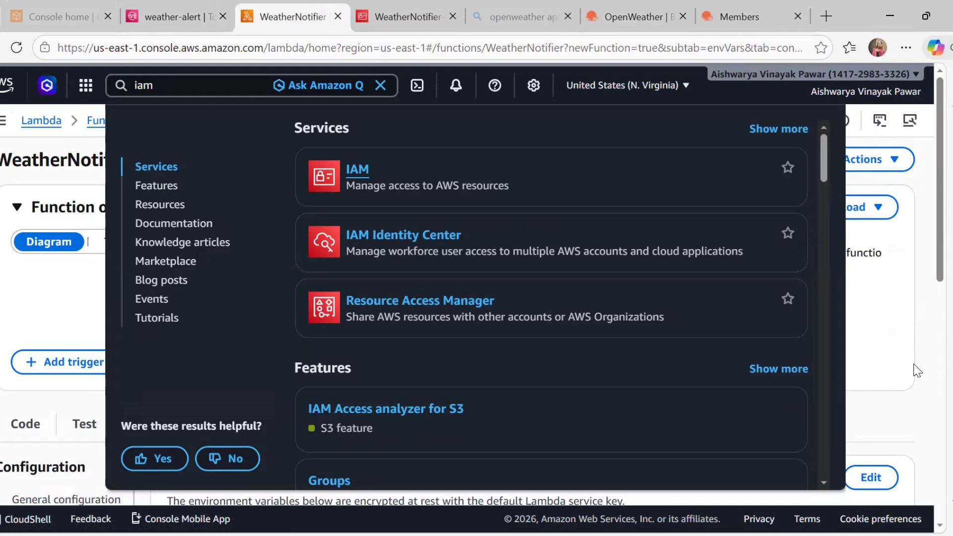
click(917, 371)
scroll(582, 415, down, 10)
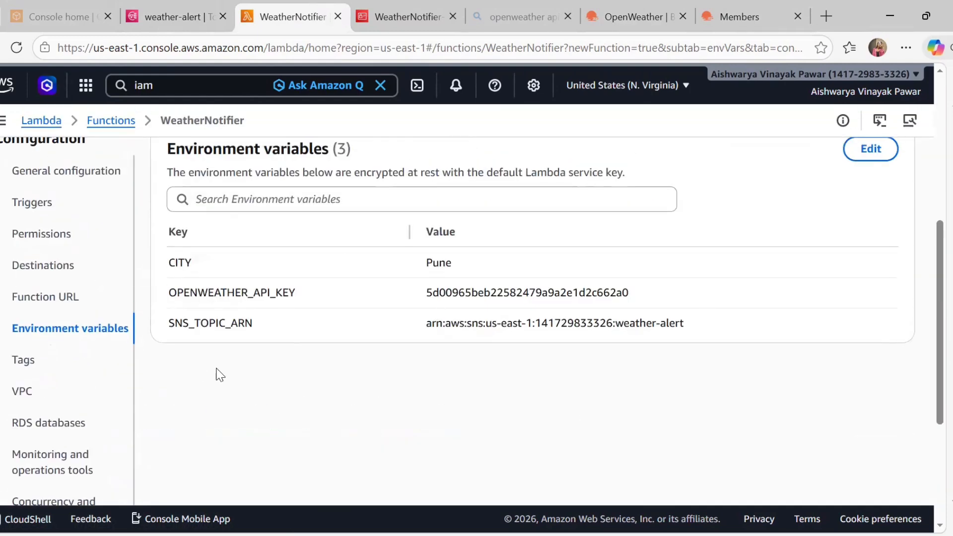
scroll(67, 277, up, 3)
scroll(30, 427, up, 3)
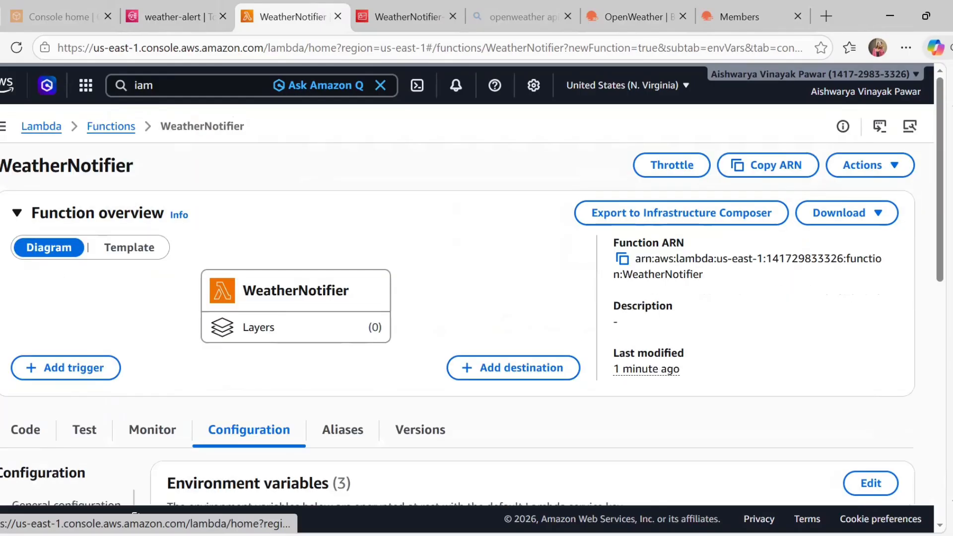
click(25, 425)
scroll(29, 433, down, 3)
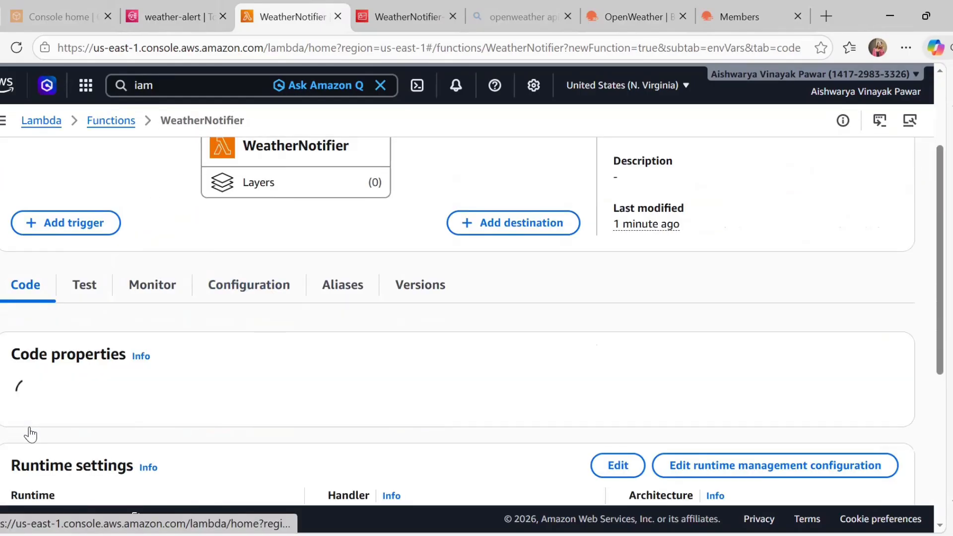
scroll(126, 370, down, 3)
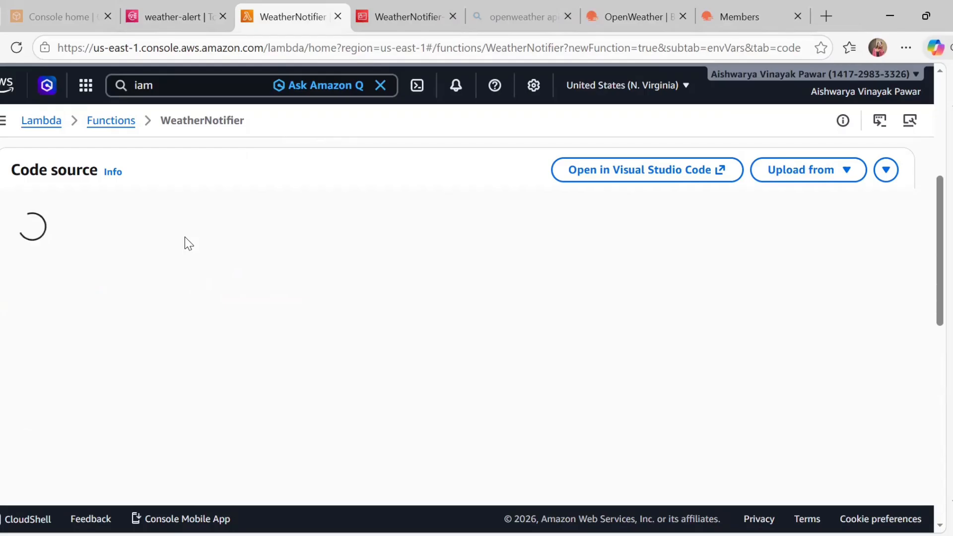
click(568, 16)
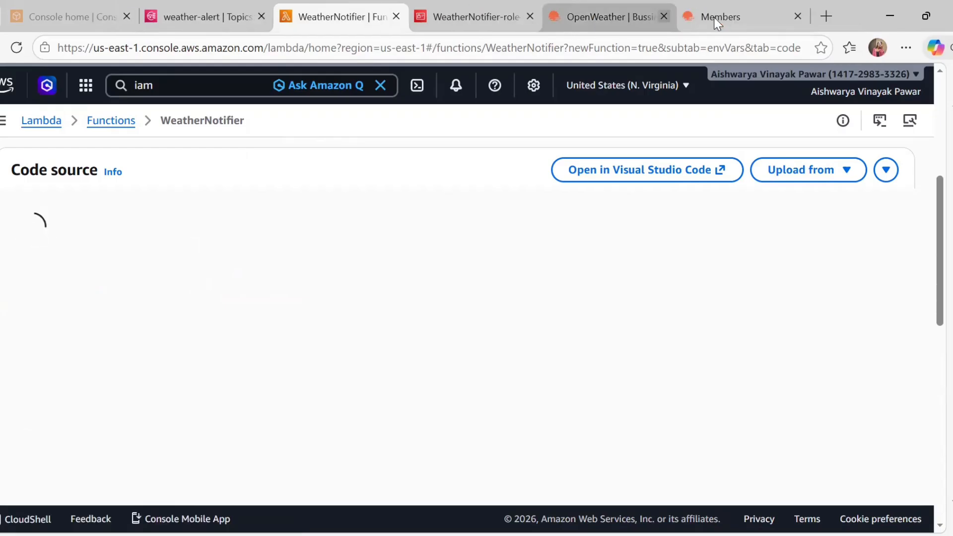
click(664, 17)
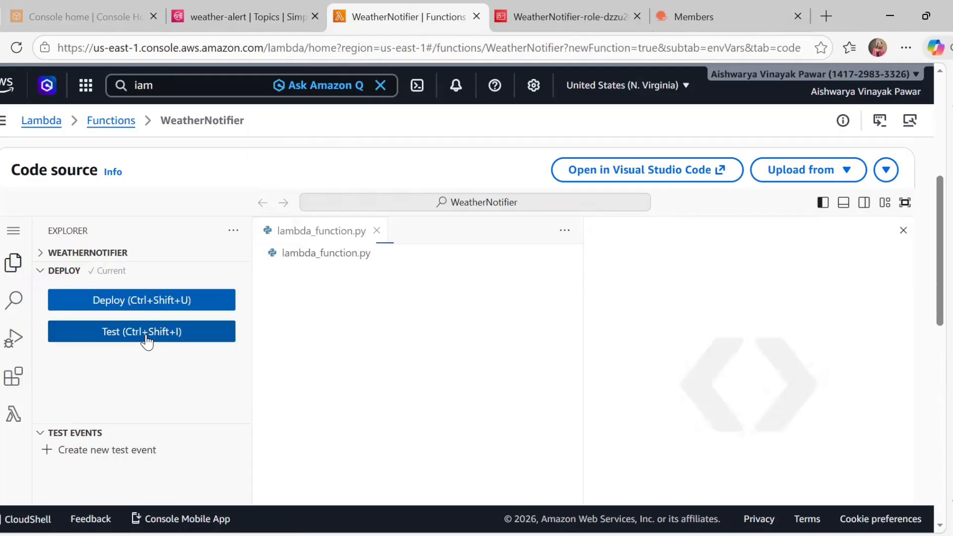
Run the My_event test and enlarge the output showing statusCode 200 with Pune's weather
click(147, 341)
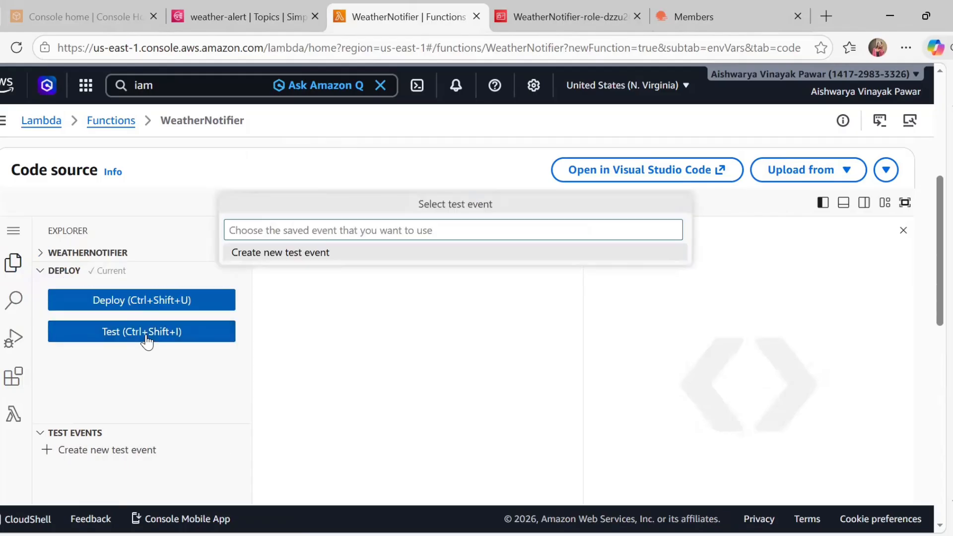
click(147, 341)
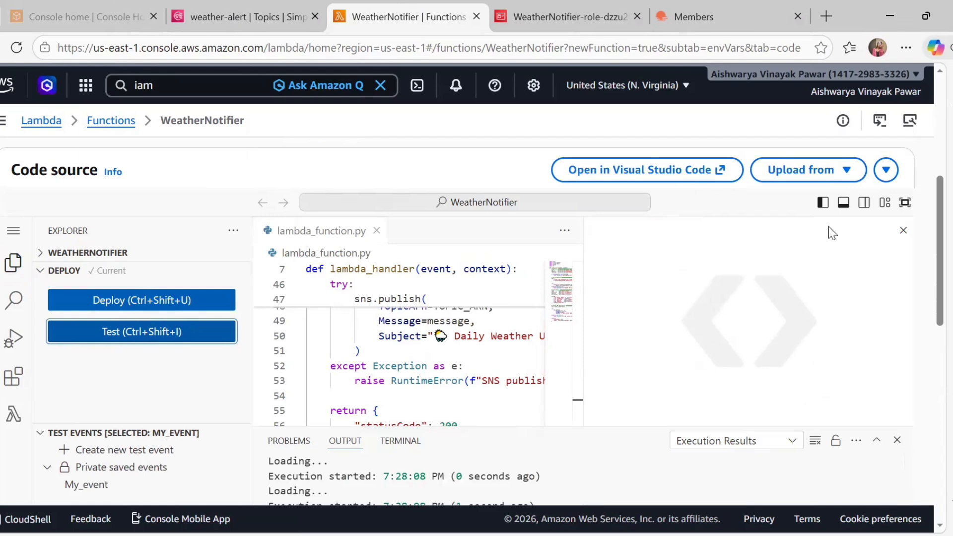
click(903, 231)
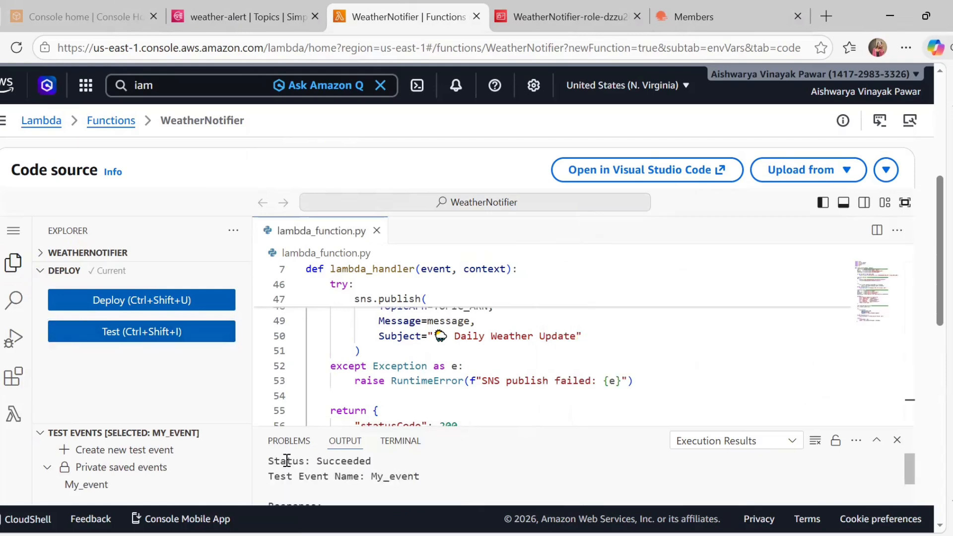
scroll(287, 461, down, 1)
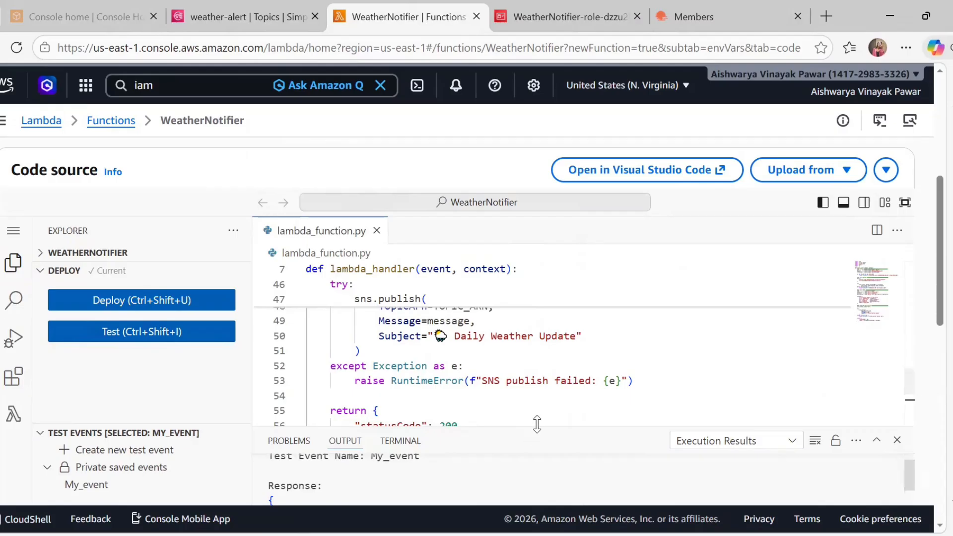
drag(537, 423, 537, 183)
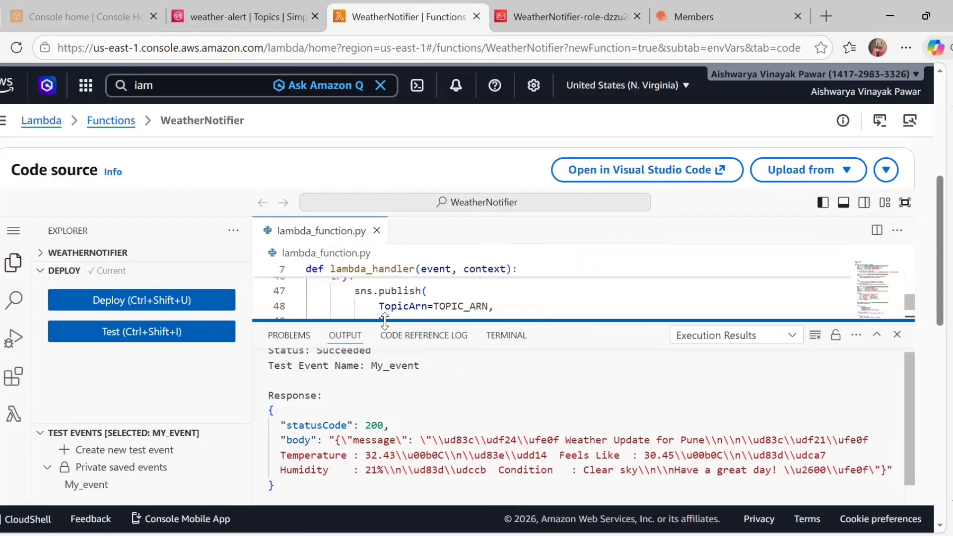
drag(385, 321, 384, 323)
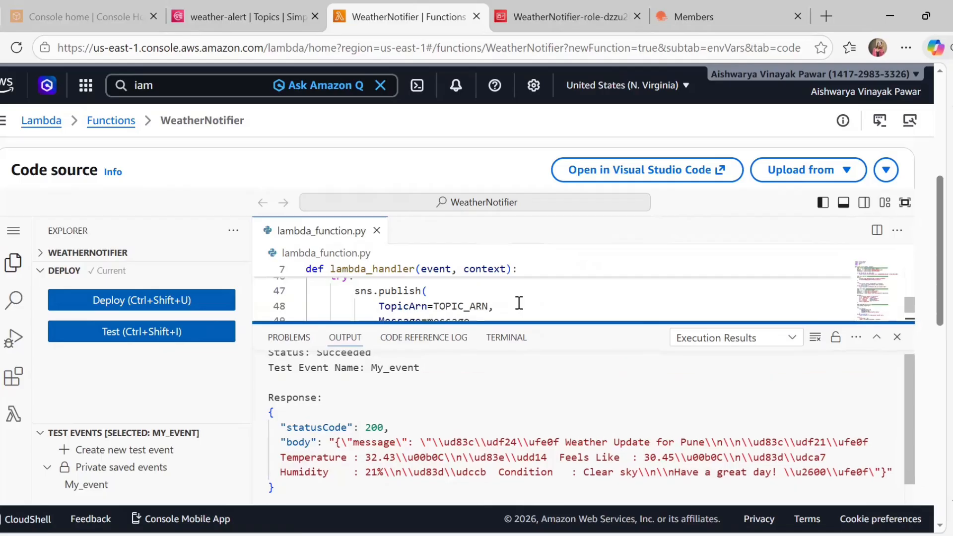
Open Gmail in a new tab and read the Daily Weather Update email's Pune report
click(819, 17)
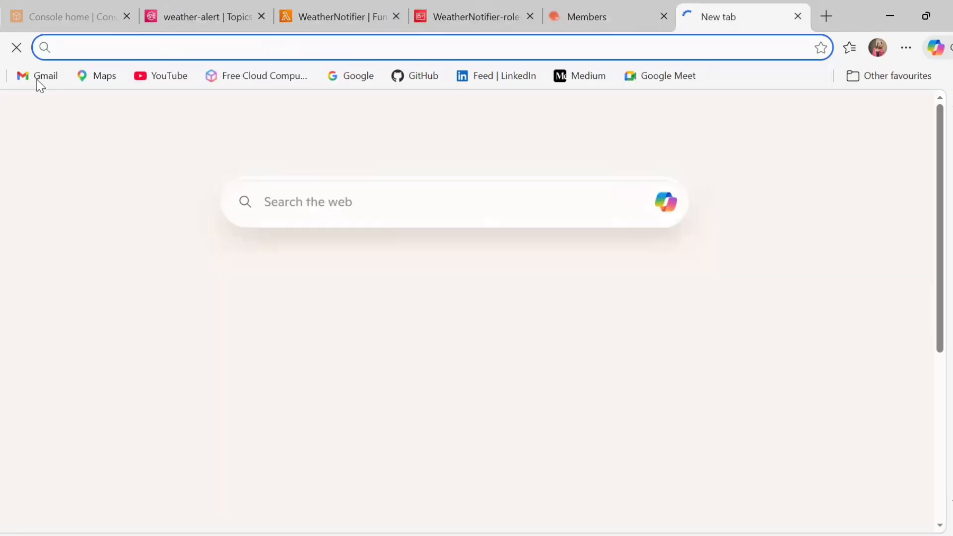
click(40, 80)
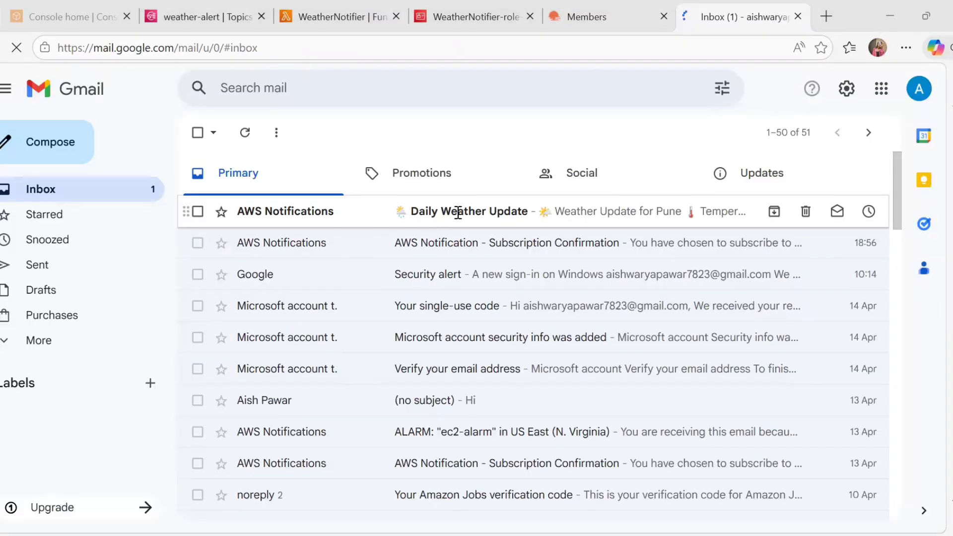
click(458, 213)
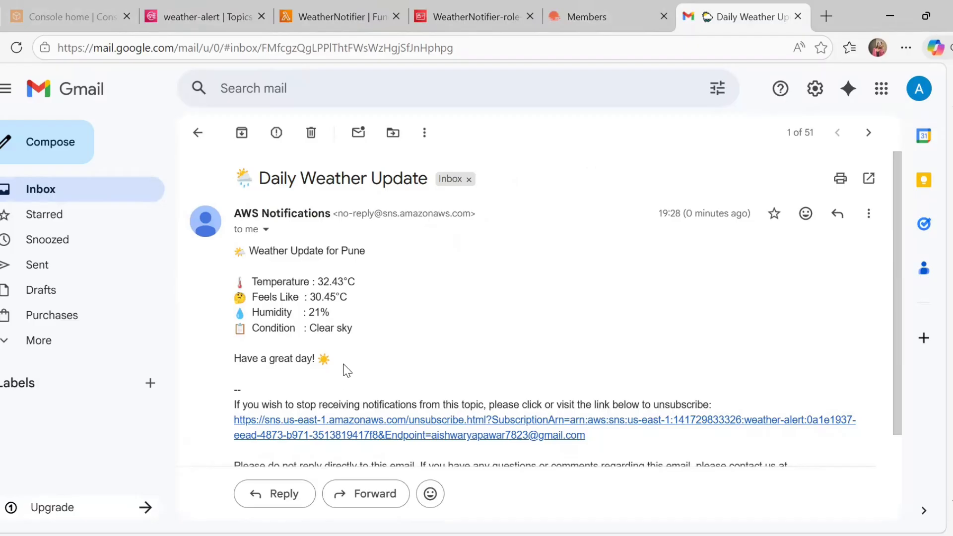
triple_click(293, 238)
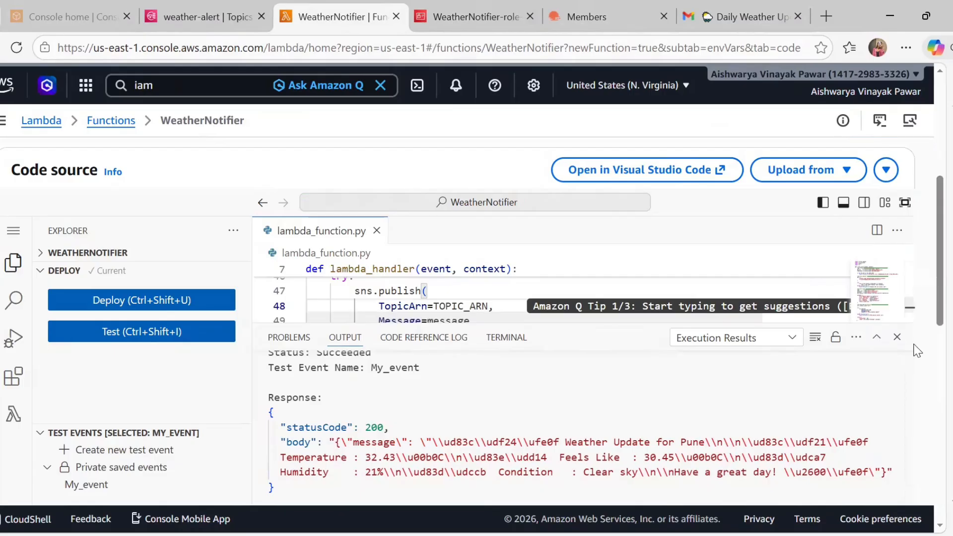
Hide the output panel, review the WeatherNotifier code, and close the Daily Weather Update Gmail tab
key(ctrl+j)
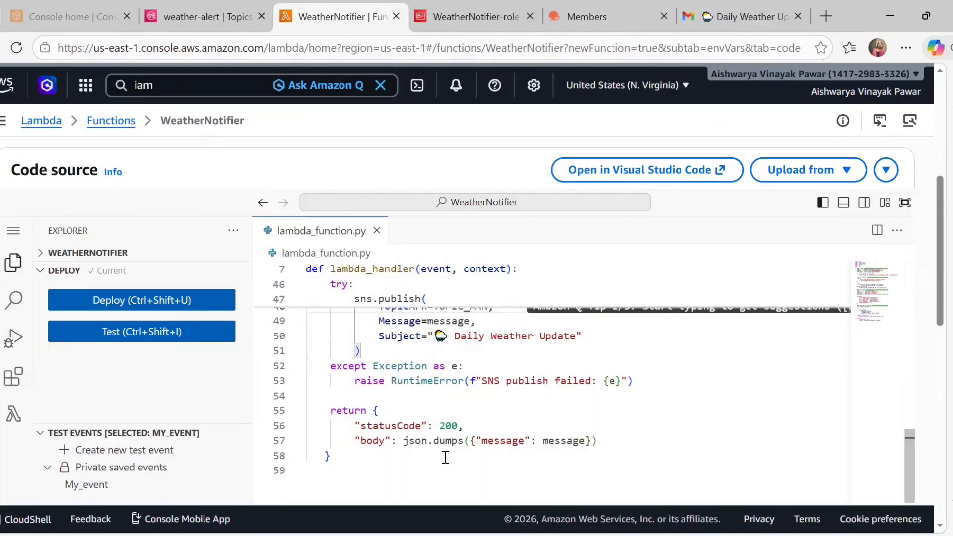
scroll(445, 457, up, 2)
scroll(445, 457, up, 1)
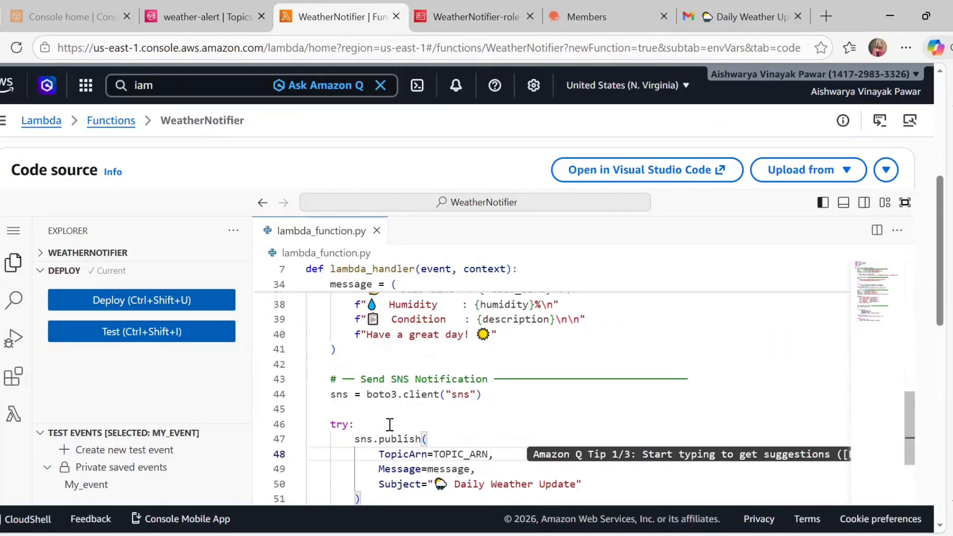
scroll(425, 445, down, 1)
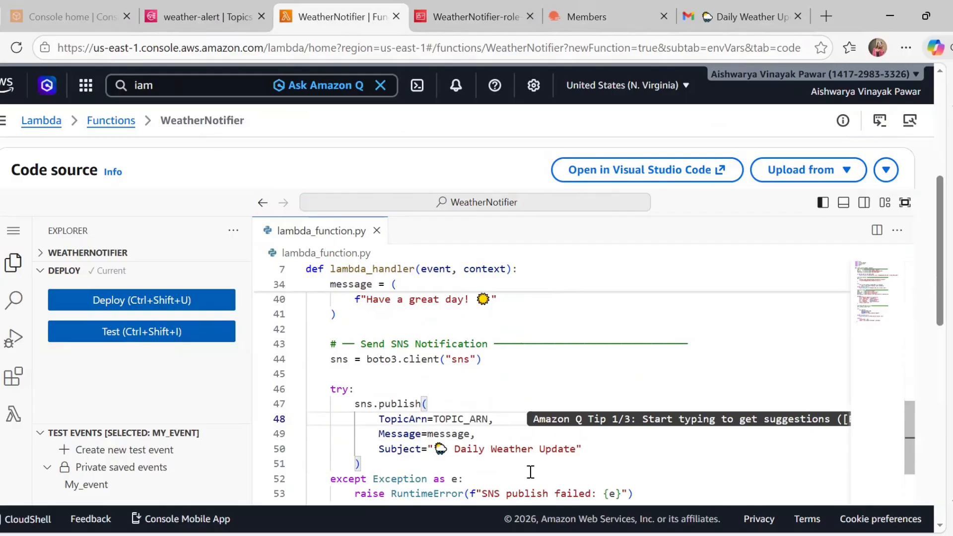
scroll(530, 471, up, 2)
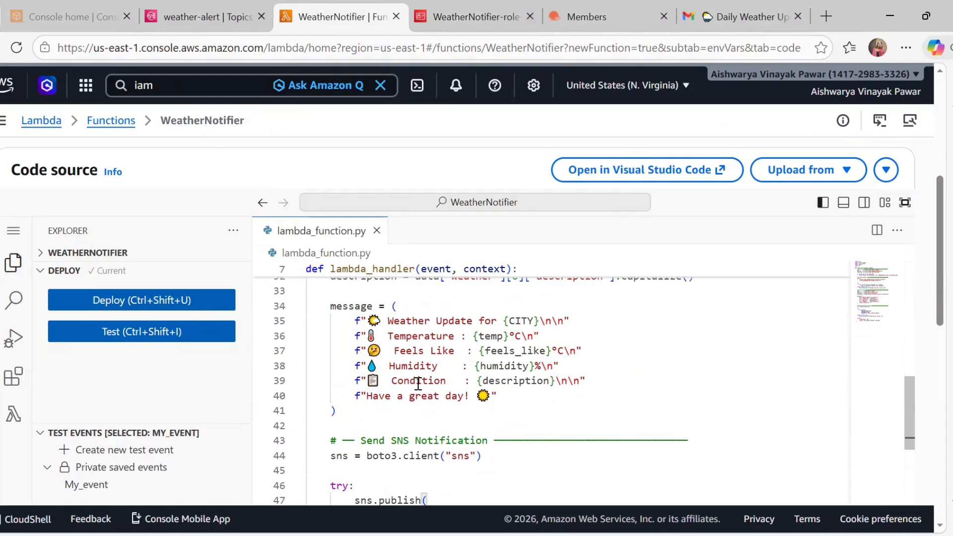
scroll(436, 396, up, 1)
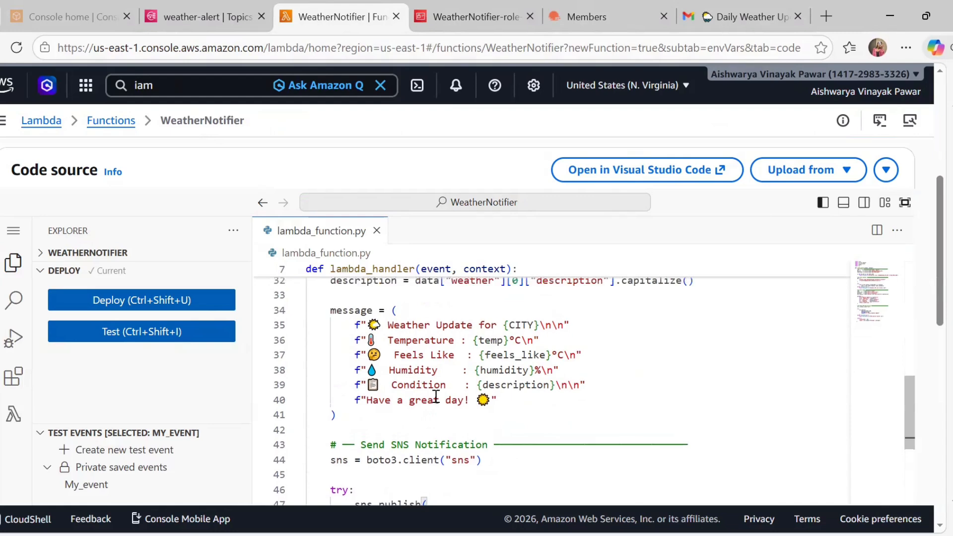
scroll(436, 396, up, 6)
scroll(435, 396, up, 5)
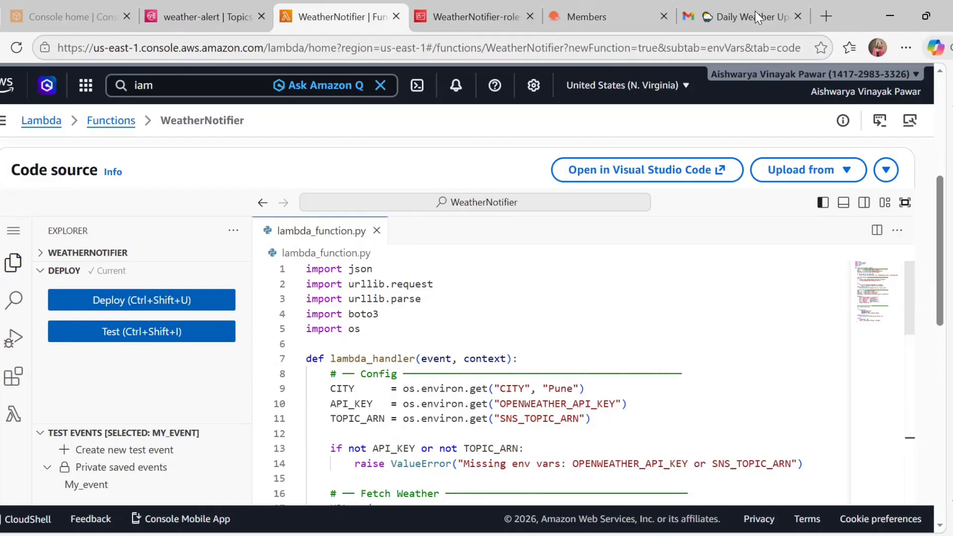
mouse_move(755, 13)
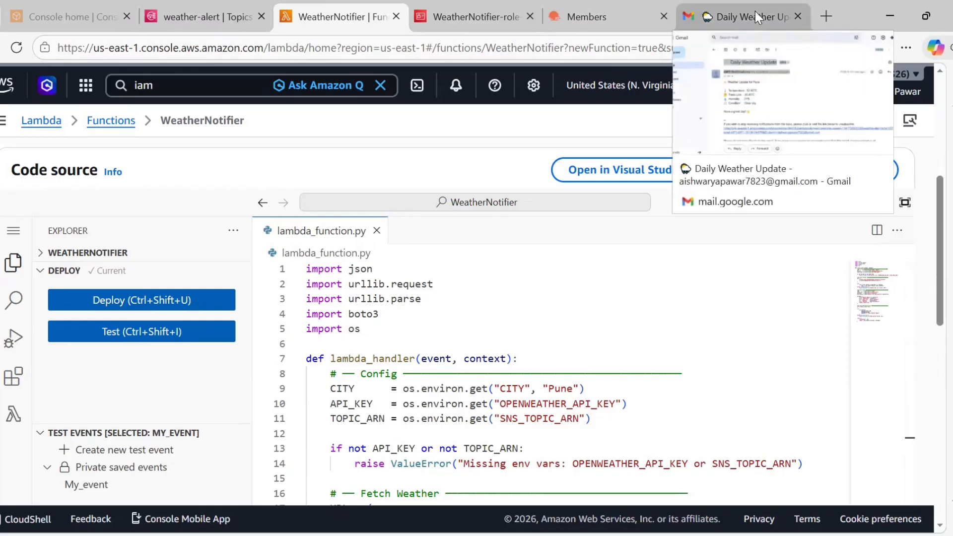
click(798, 16)
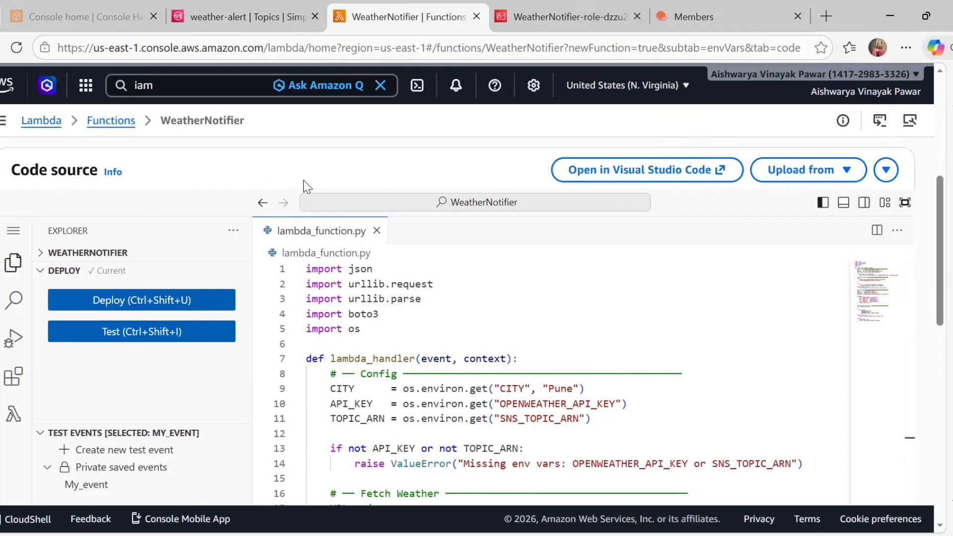
Open WeatherNotifier from the Functions list, view Configuration > Triggers, and start adding a trigger
click(123, 124)
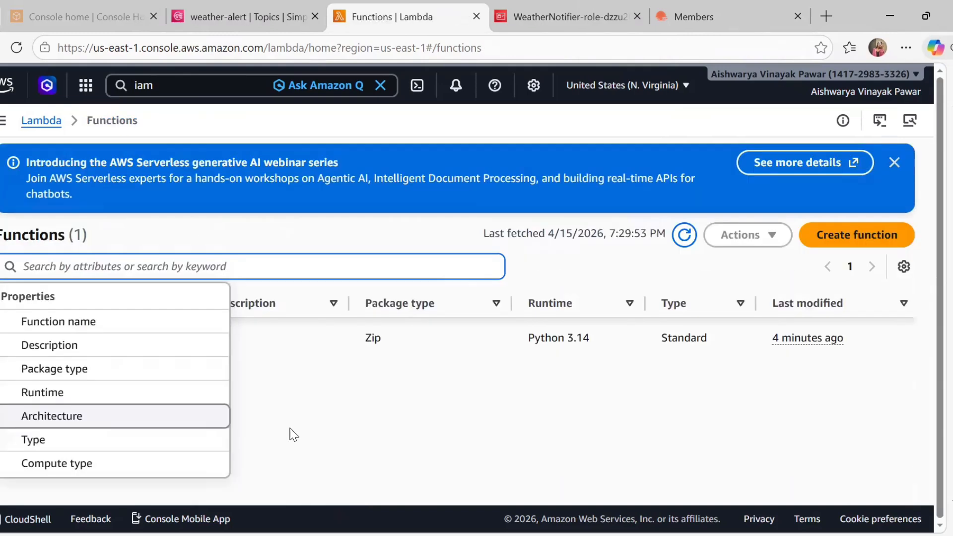
click(214, 438)
click(95, 341)
click(94, 339)
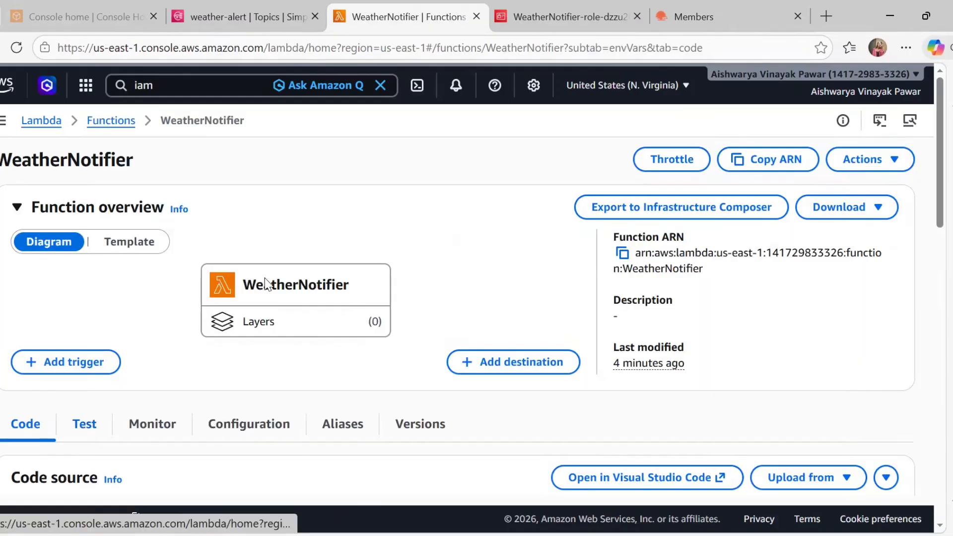
scroll(268, 283, down, 4)
click(252, 232)
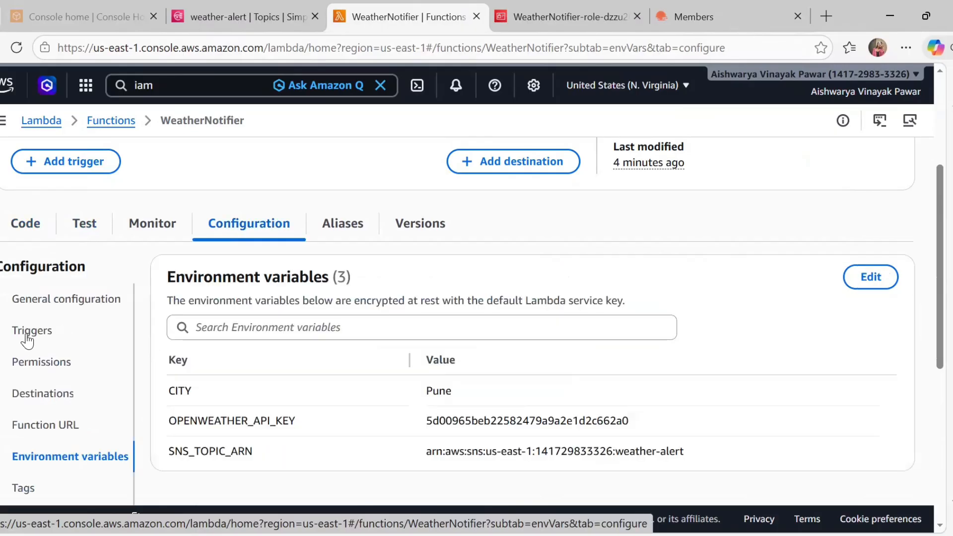
click(28, 338)
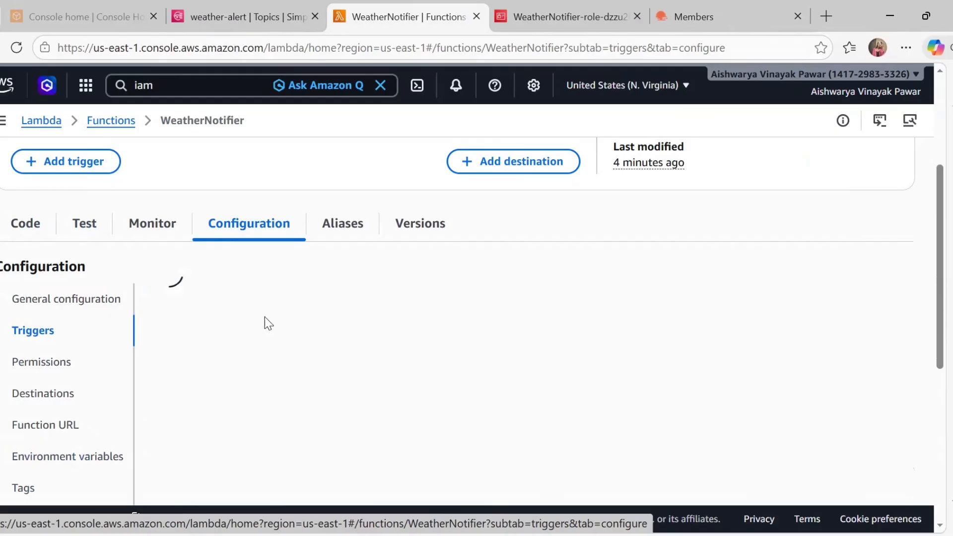
click(839, 292)
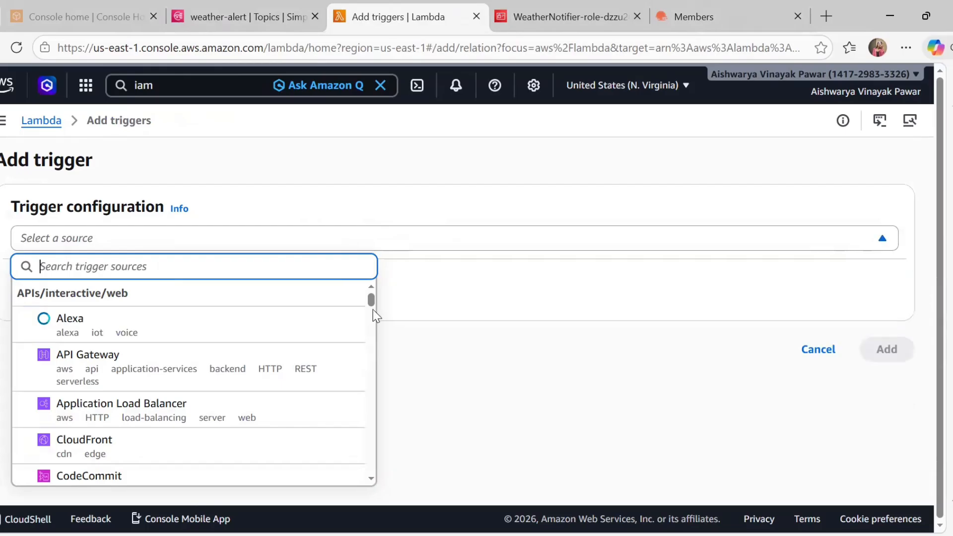
Search trigger sources for 'even' and choose EventBridge (CloudWatch Events)
scroll(376, 319, down, 1)
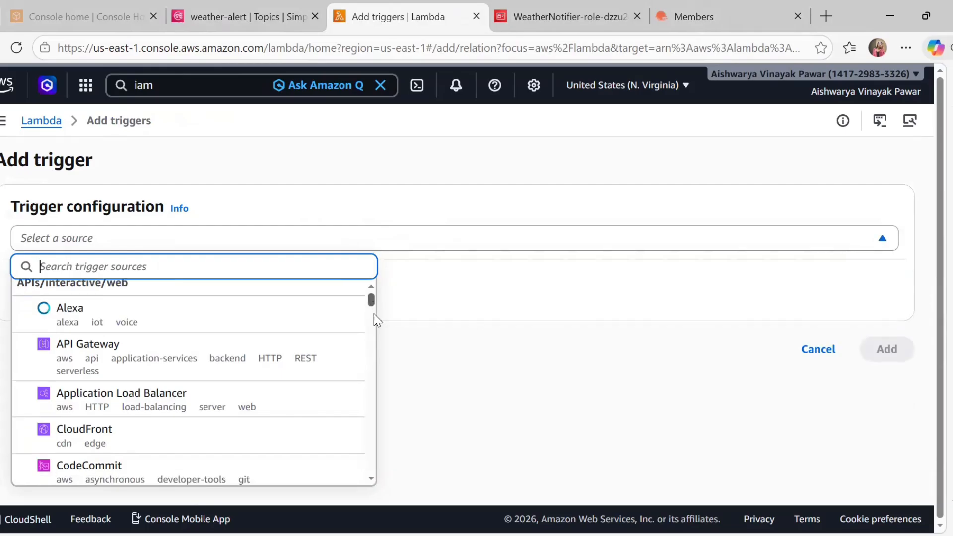
scroll(374, 320, down, 5)
scroll(374, 333, down, 2)
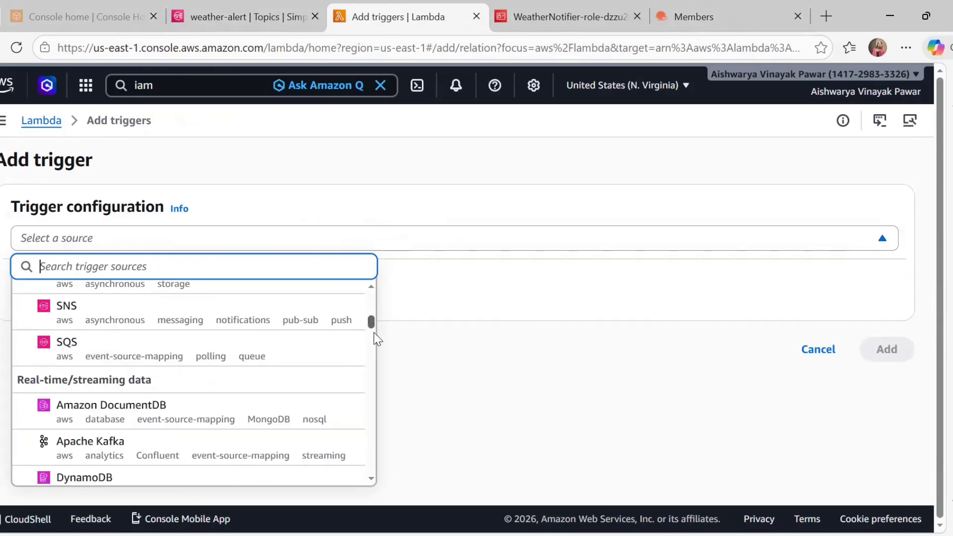
scroll(375, 351, down, 15)
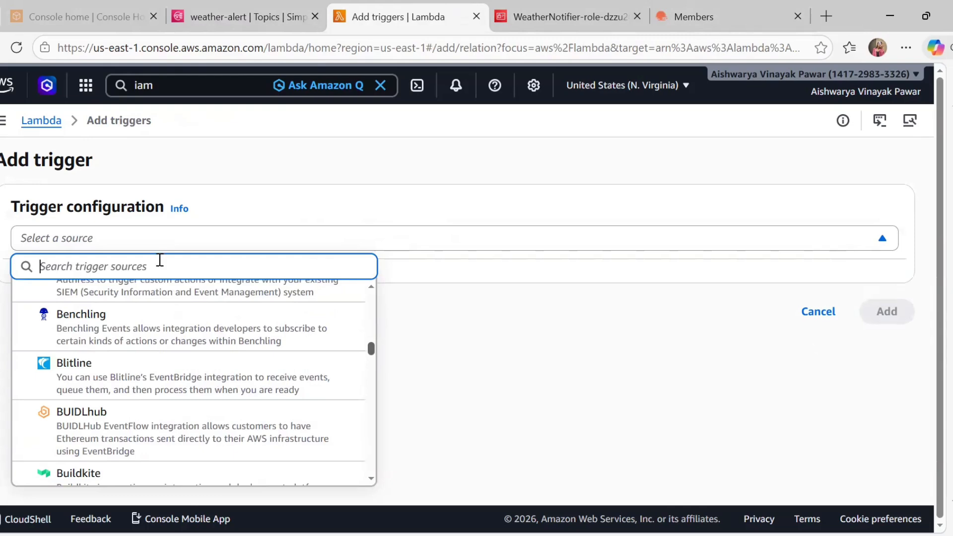
text(eb)
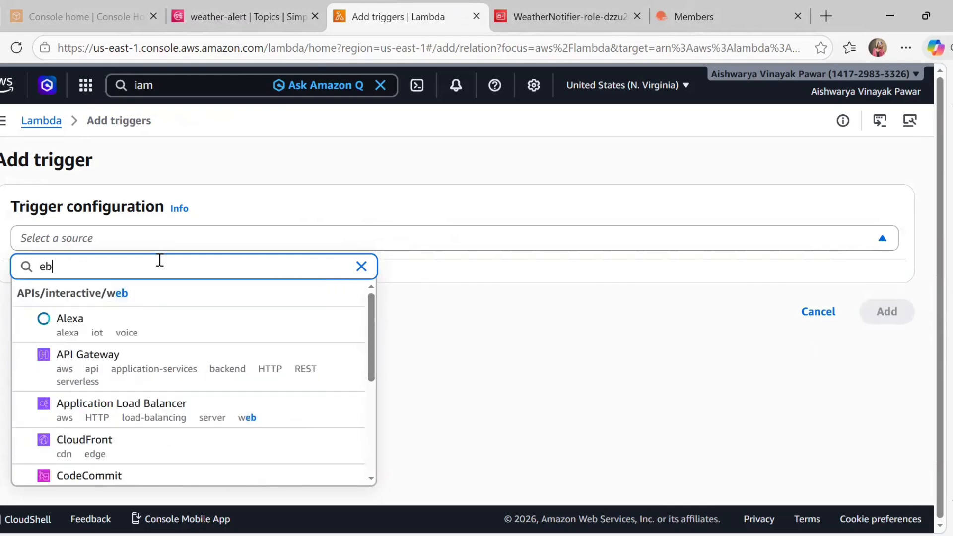
key(BackSpace)
text(ne)
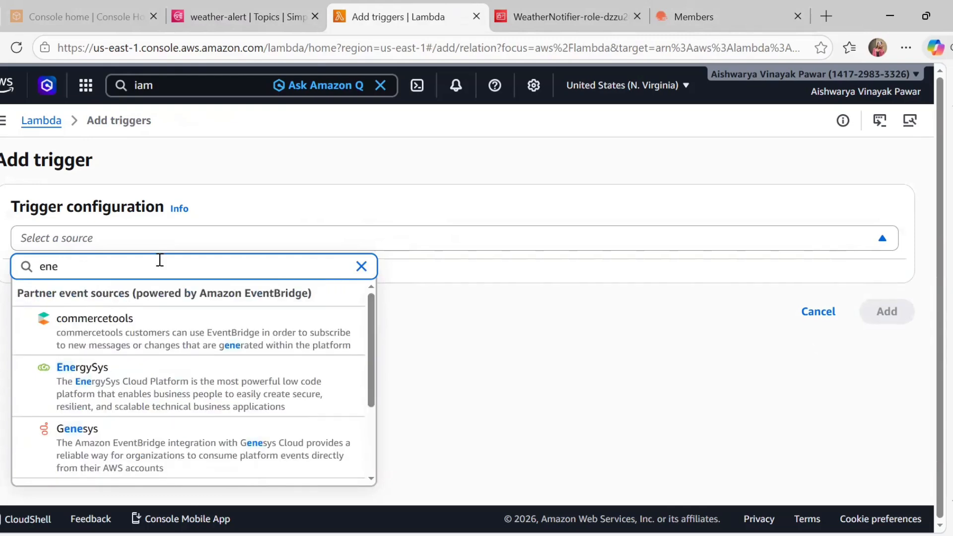
key(BackSpace)
key(BackSpace)
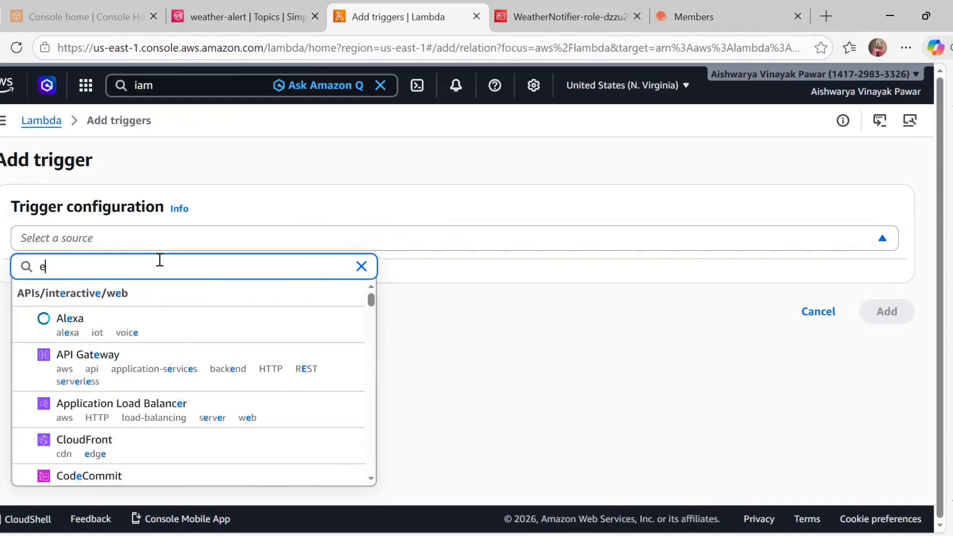
text(ven)
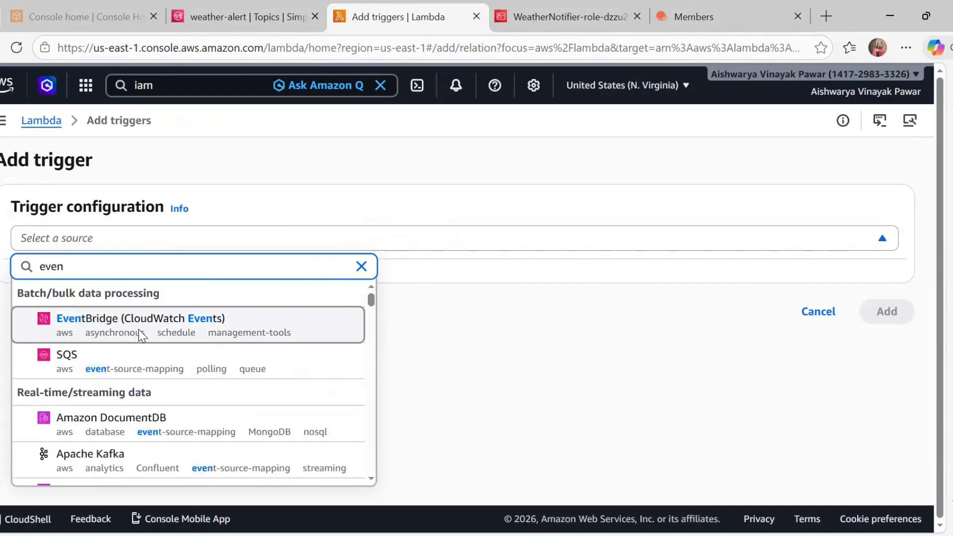
click(138, 330)
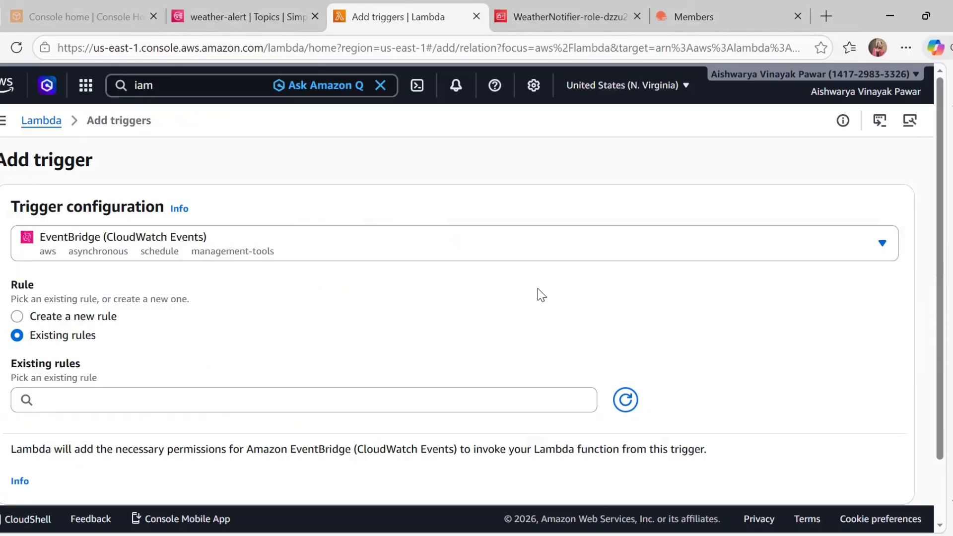
Inspect the existing daily-weather-7am rule and its cron(0 10 * * ? *) schedule
scroll(537, 290, down, 2)
click(312, 333)
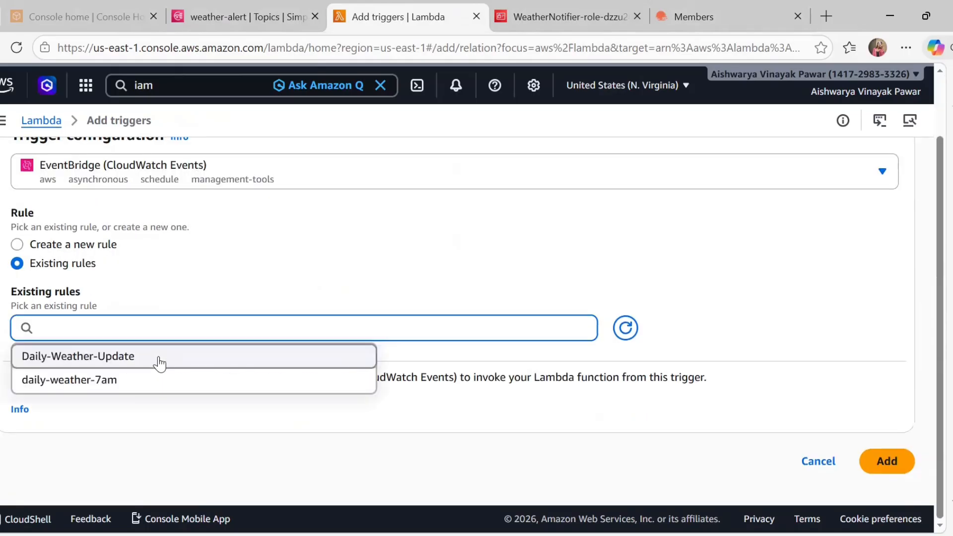
click(55, 247)
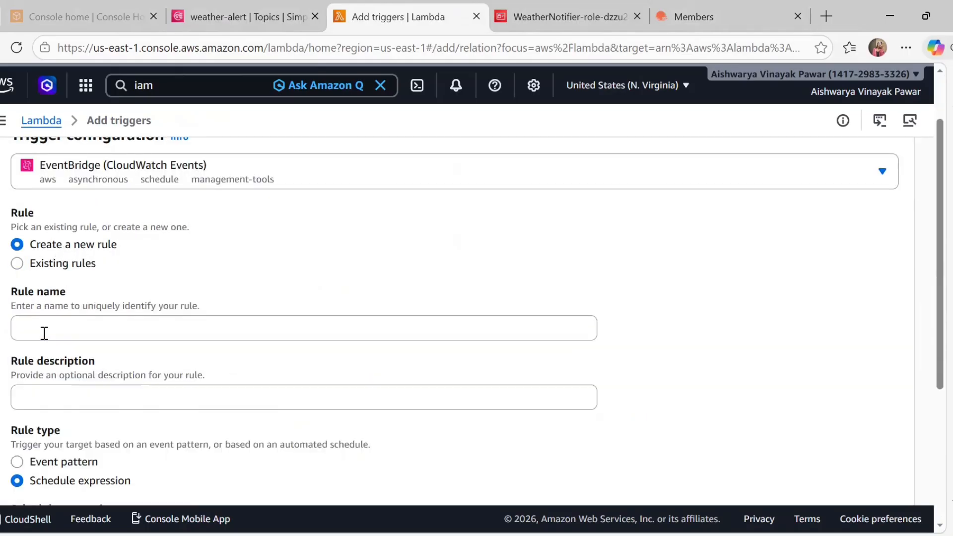
scroll(17, 218, down, 1)
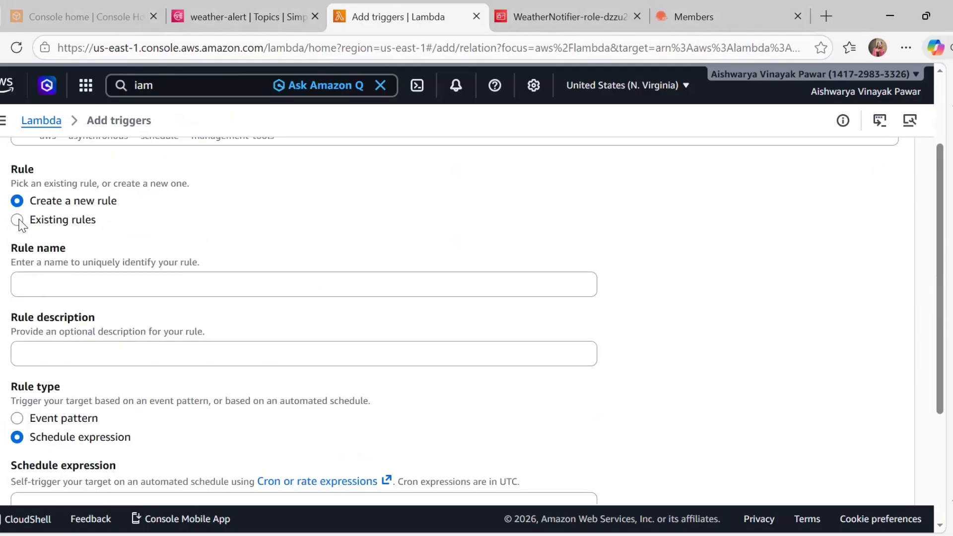
click(17, 219)
click(90, 326)
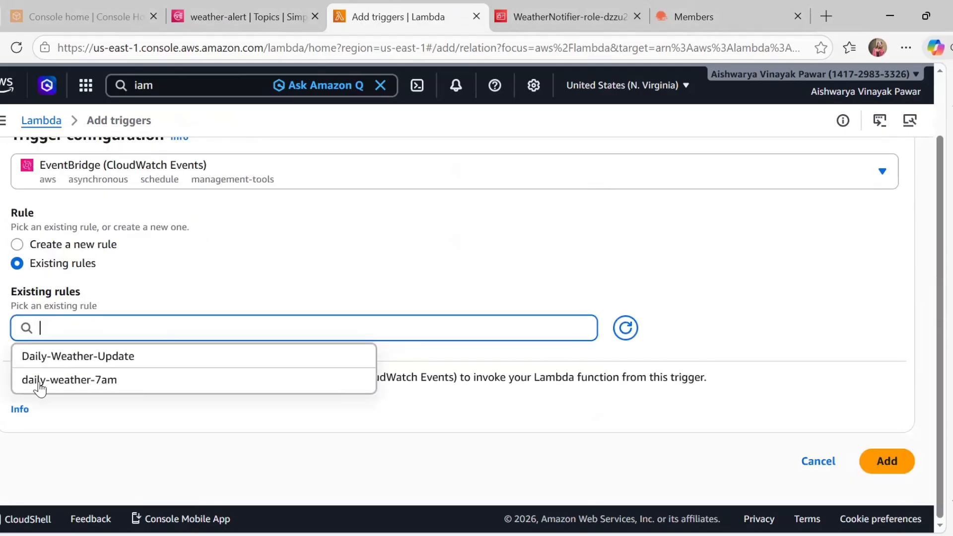
click(115, 383)
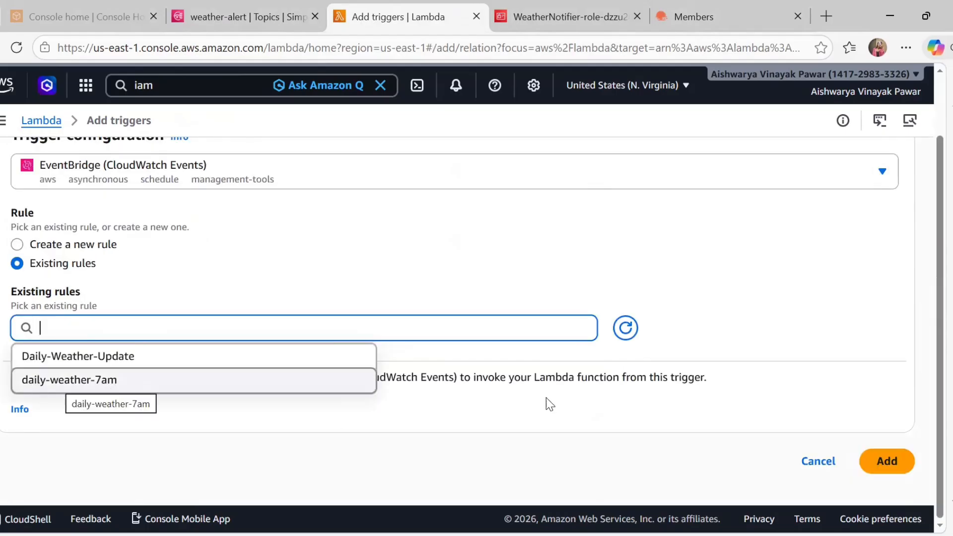
scroll(84, 334, down, 1)
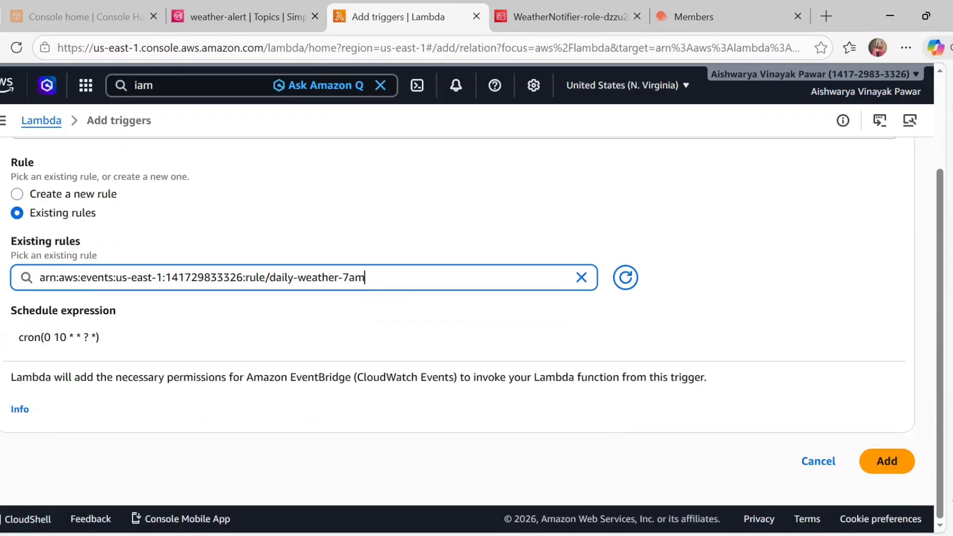
triple_click(75, 339)
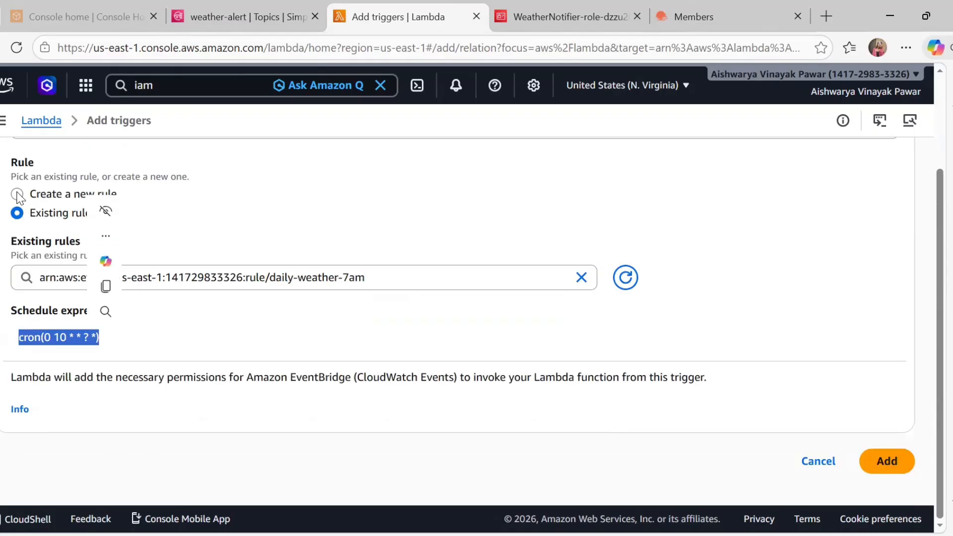
Switch to creating a new rule and begin filling its name and schedule expression
click(17, 194)
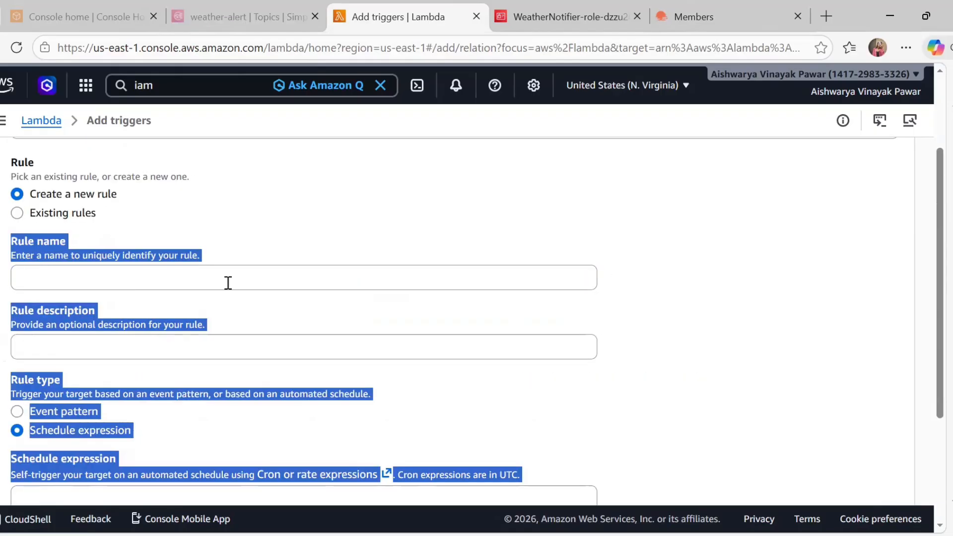
click(203, 286)
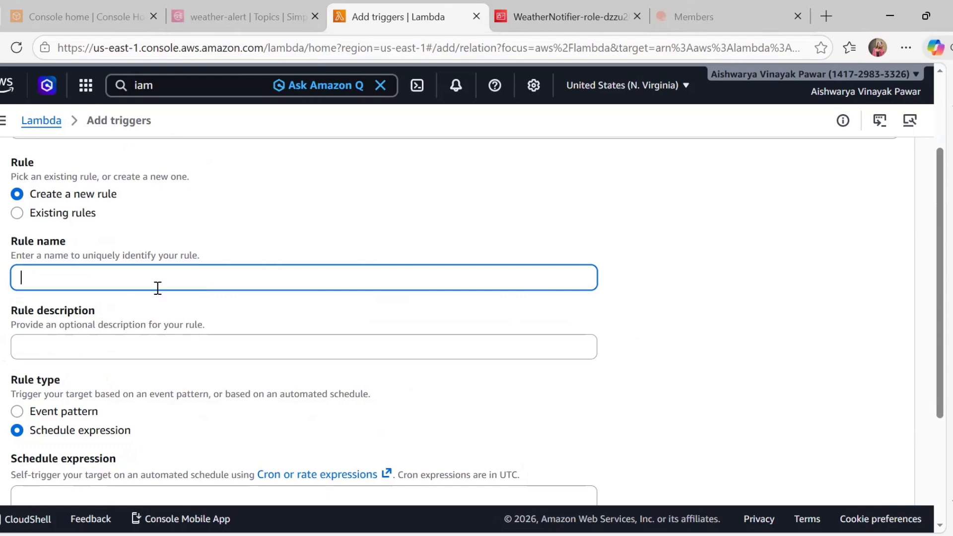
scroll(104, 330, down, 3)
click(159, 334)
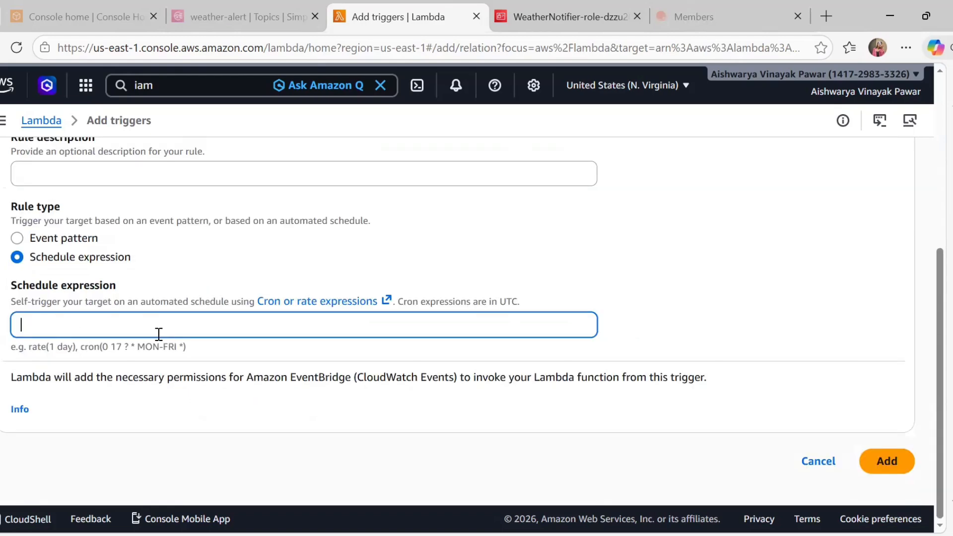